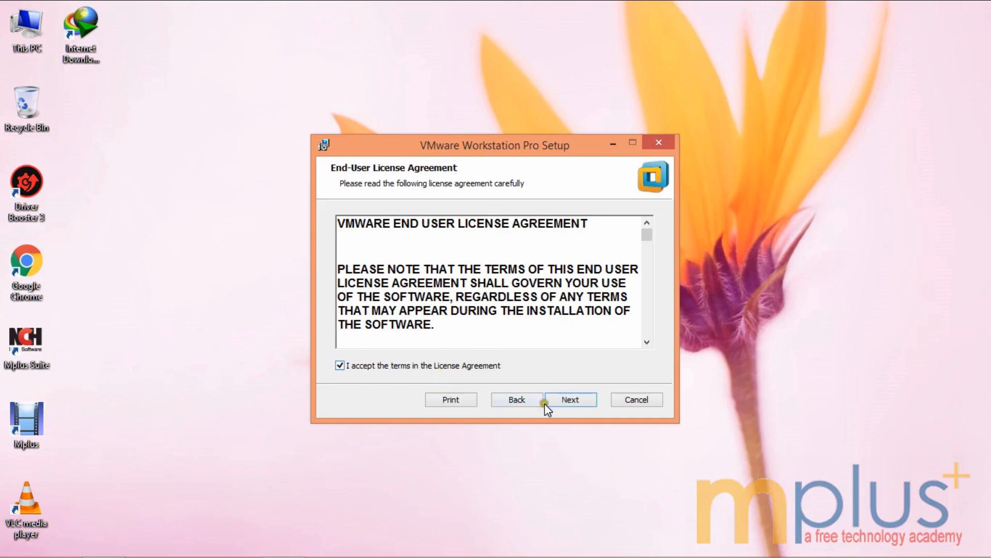
Step: Move past the license agreement and Custom Setup, leaving the enhanced keyboard driver unchanged
left_click(570, 401)
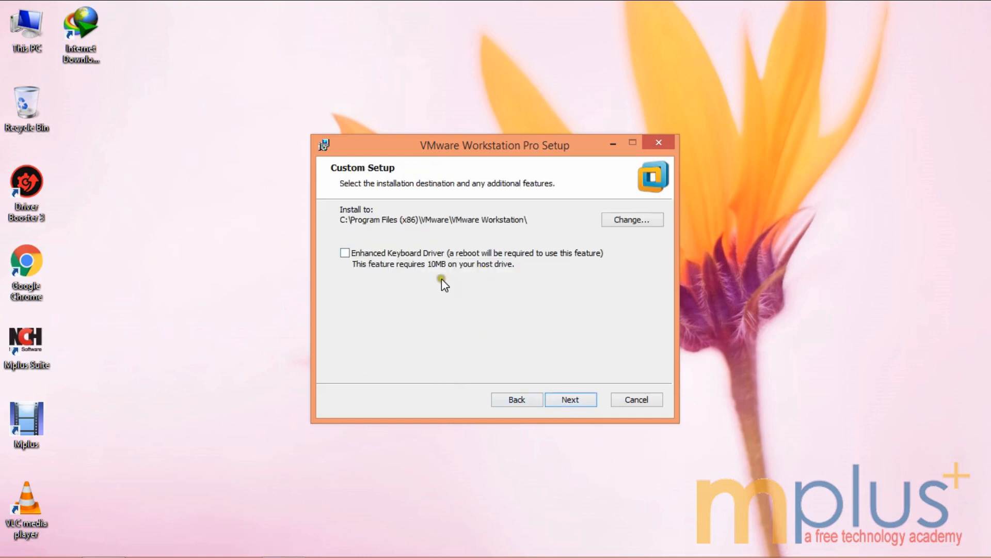
left_click(348, 253)
left_click(347, 253)
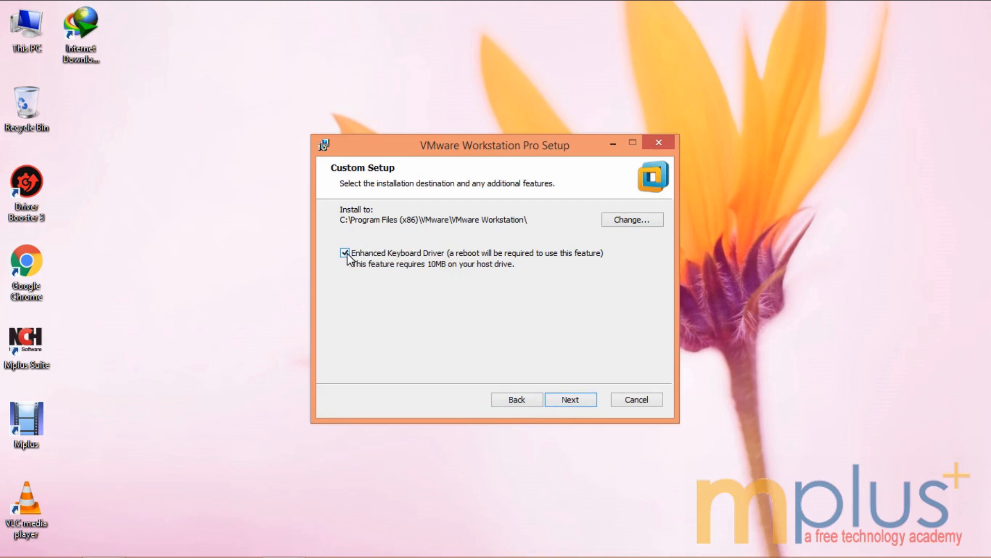
left_click(571, 400)
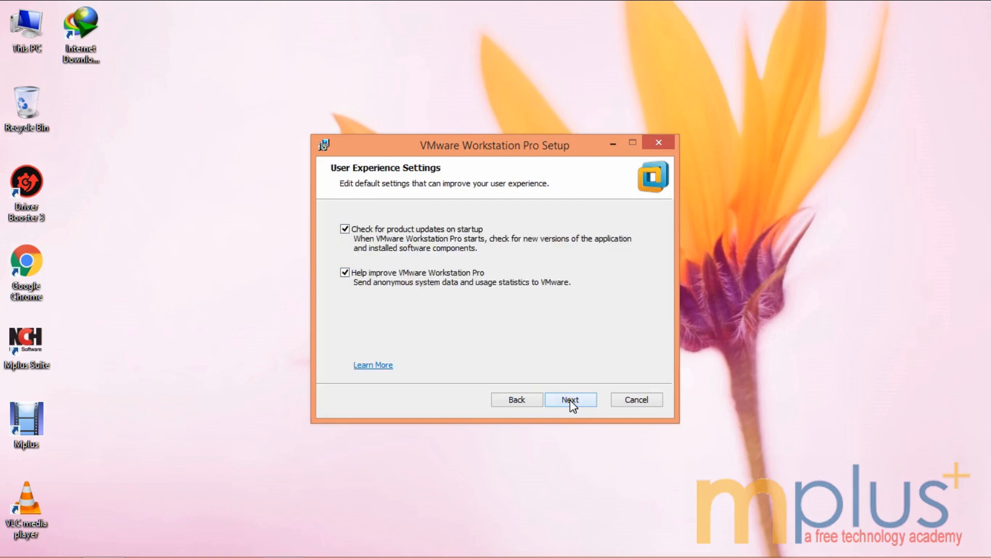
Step: Disable startup update checks and usage statistics, keep both shortcuts, and start the installation
left_click(345, 229)
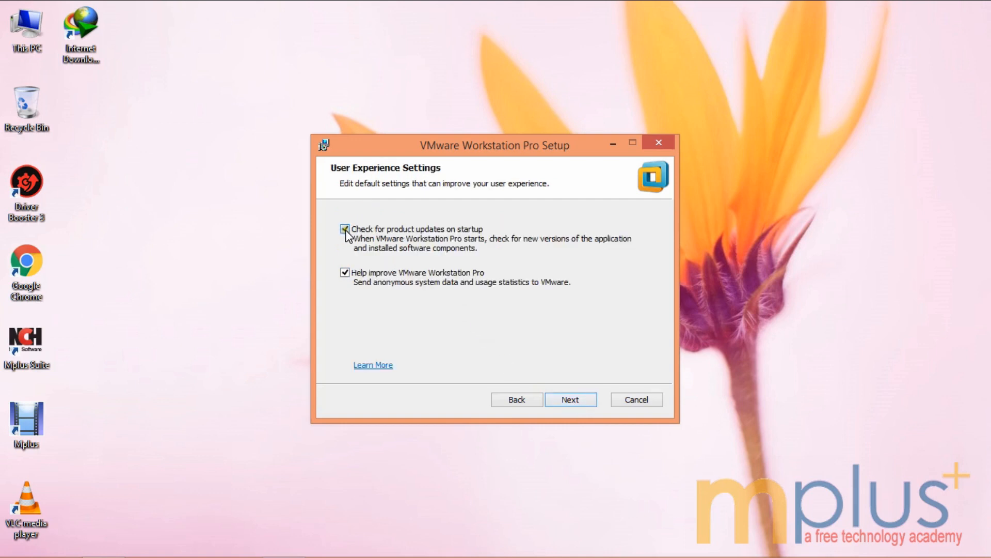
left_click(345, 273)
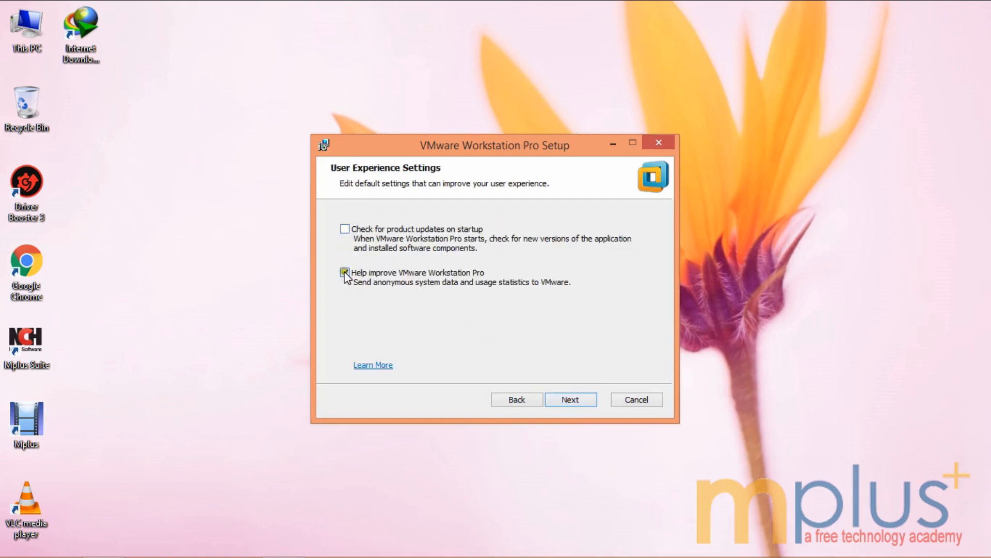
left_click(570, 400)
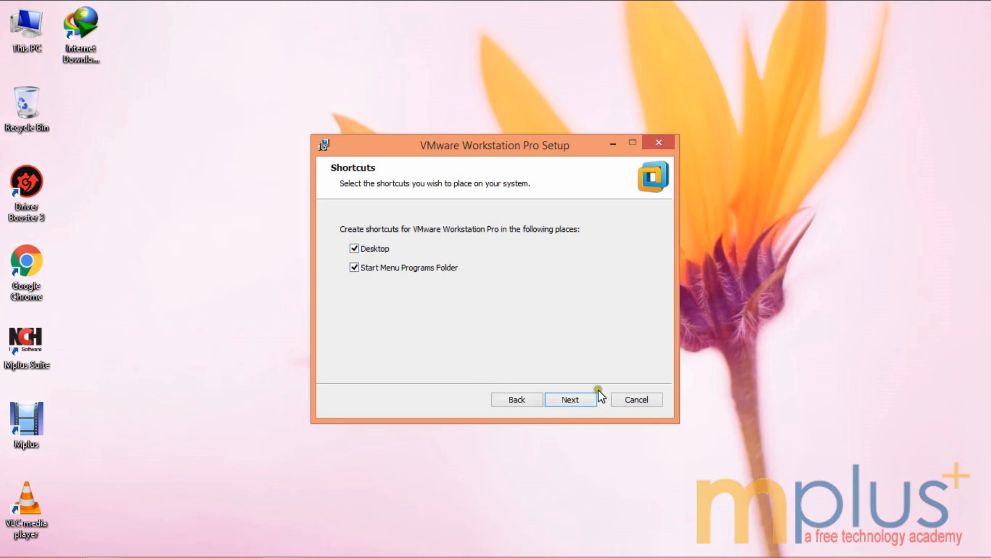
left_click(576, 401)
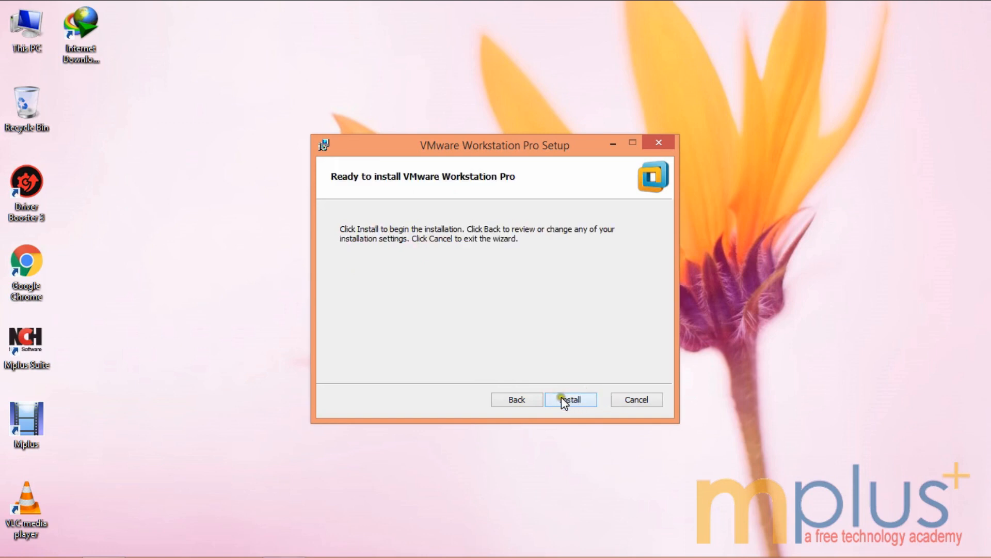
left_click(562, 398)
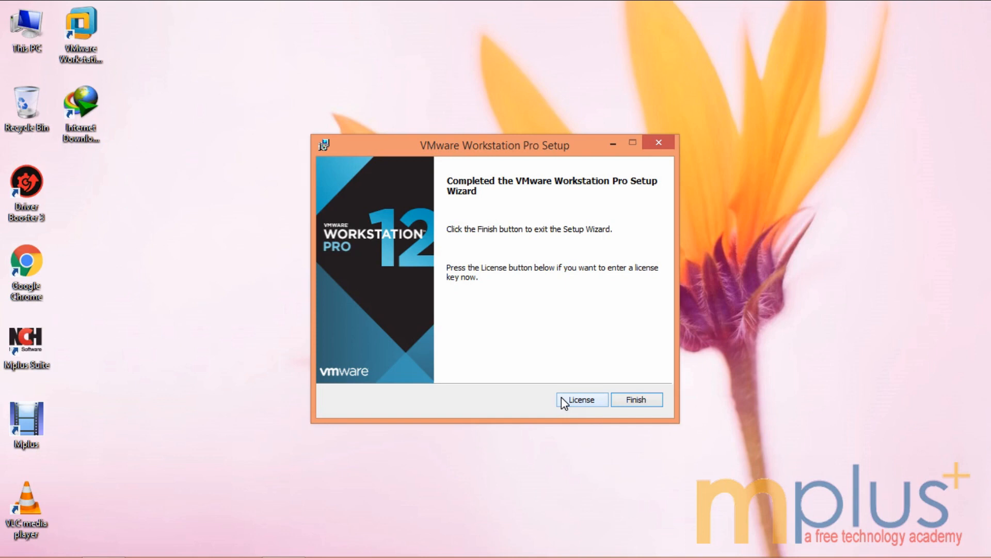
Step: Choose to enter a license key now and open key.txt from File Explorer
left_click(587, 403)
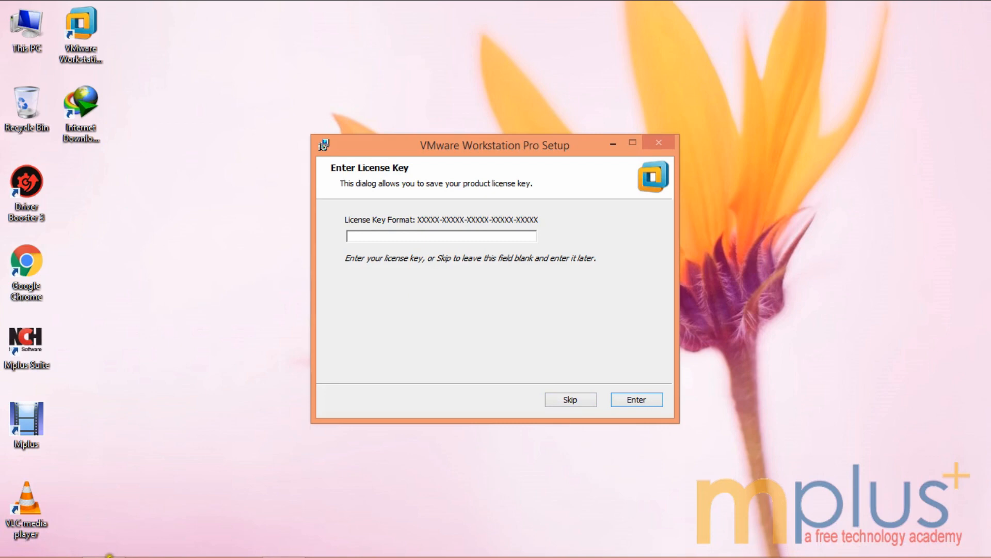
left_click(103, 542)
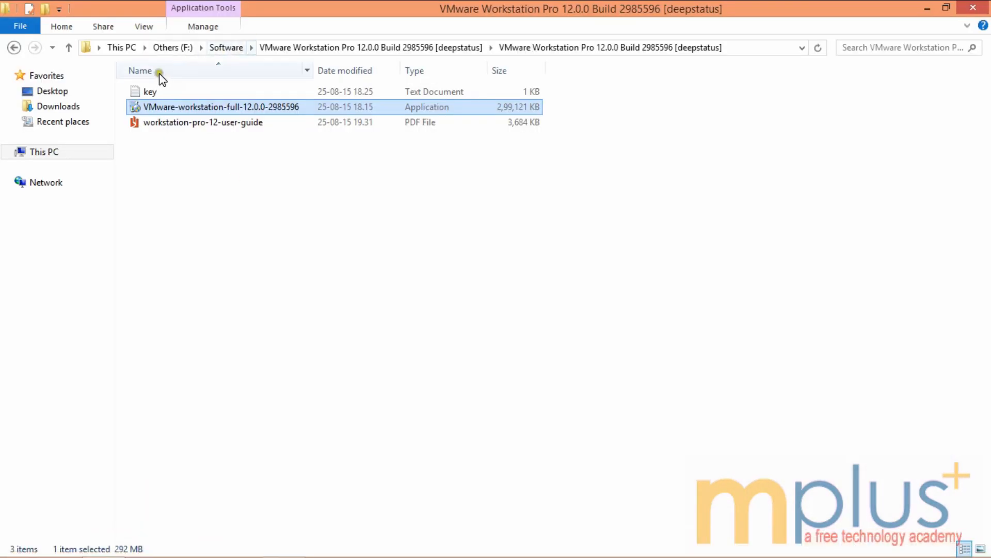
double_click(156, 91)
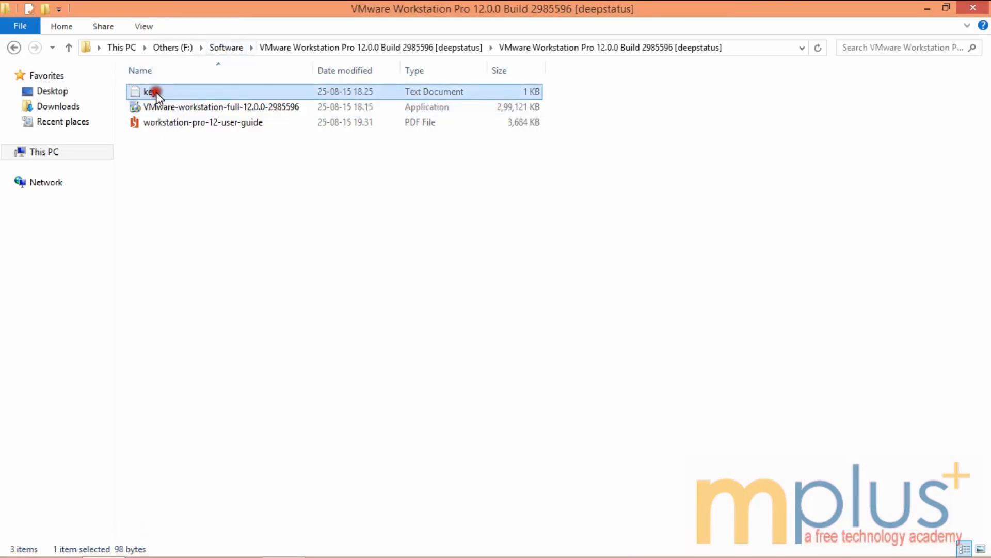
Step: Select the license key line in Notepad, then minimize Notepad and File Explorer
key("ctrl+a")
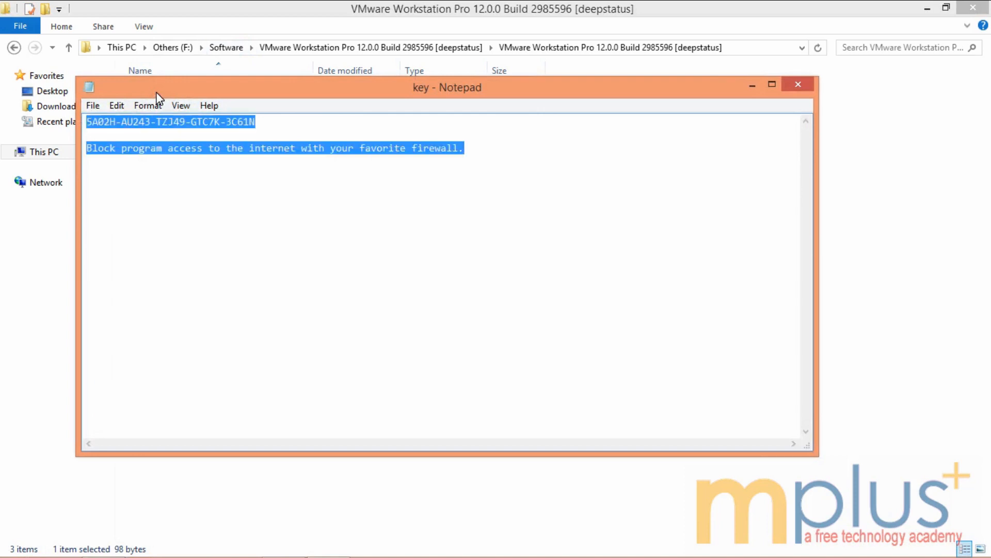
left_click(271, 124)
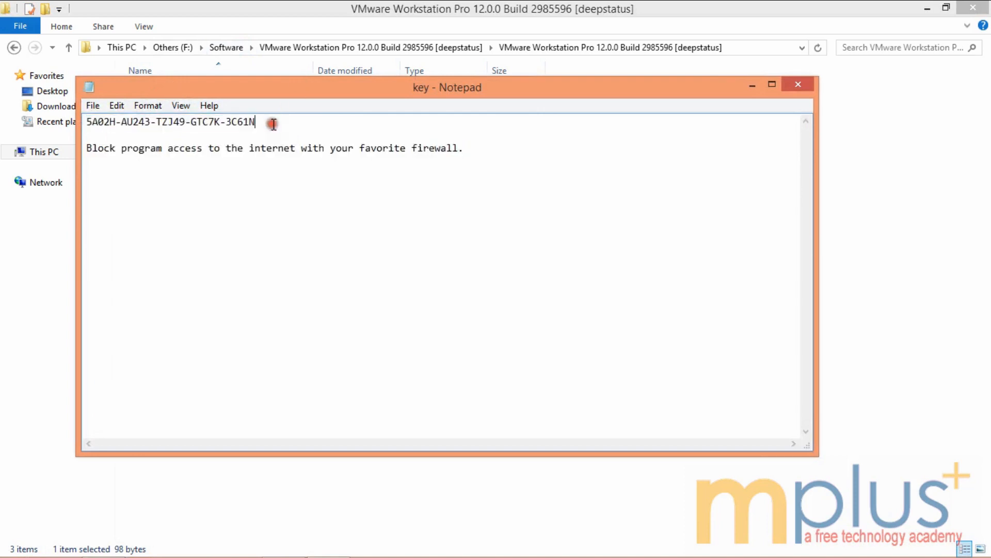
left_click_drag(256, 125, 49, 123)
key("ctrl+c")
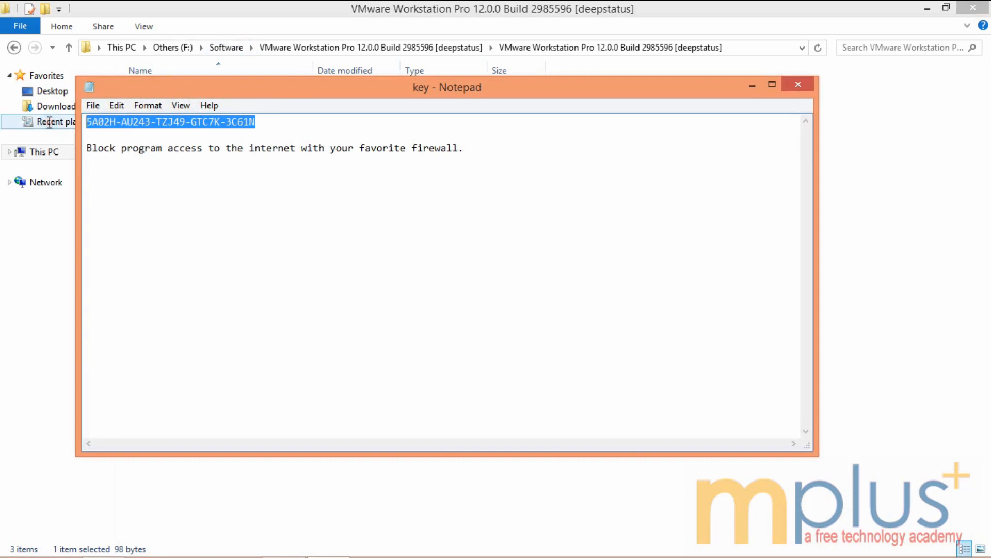
left_click(753, 84)
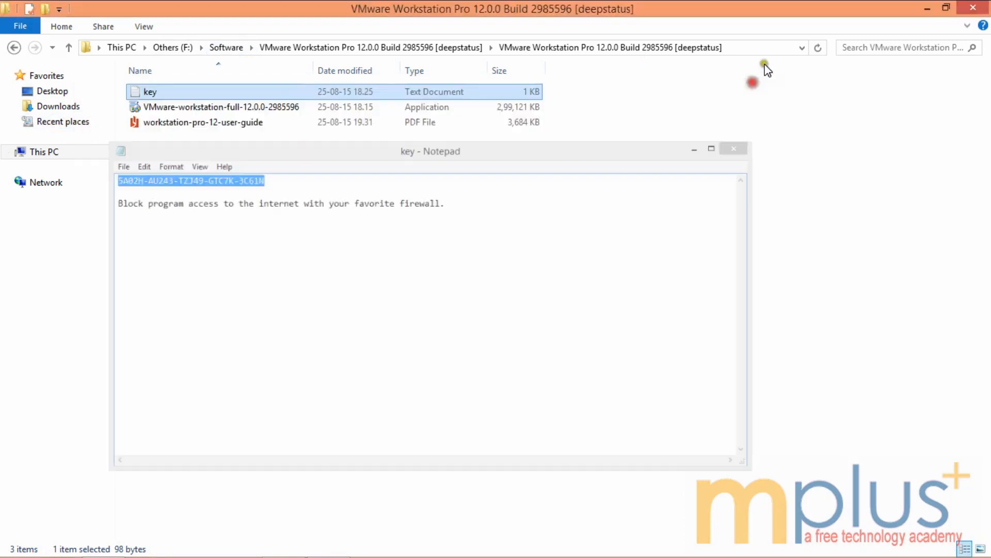
left_click(926, 8)
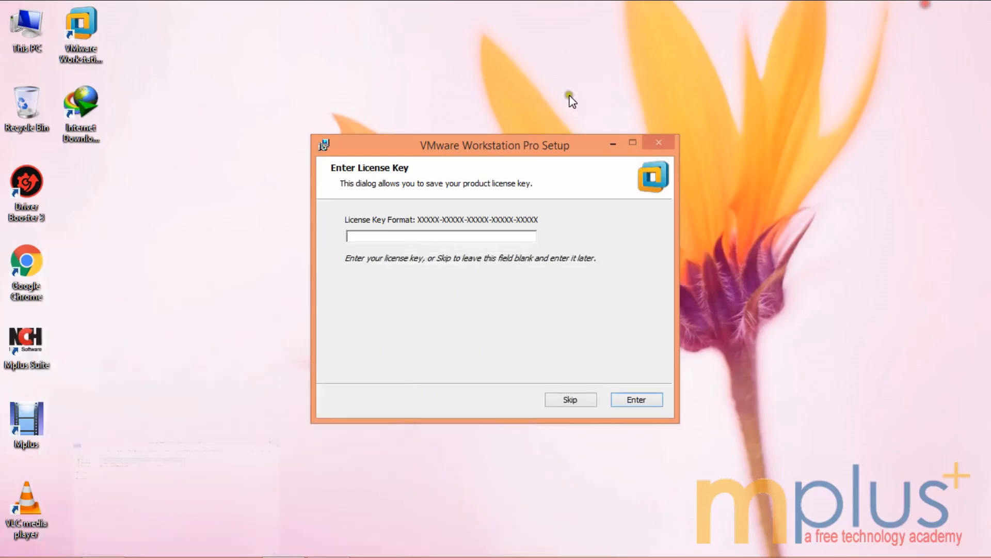
Step: Paste and submit the copied license key, finish setup, and refresh the desktop
left_click(392, 235)
key("ctrl+v")
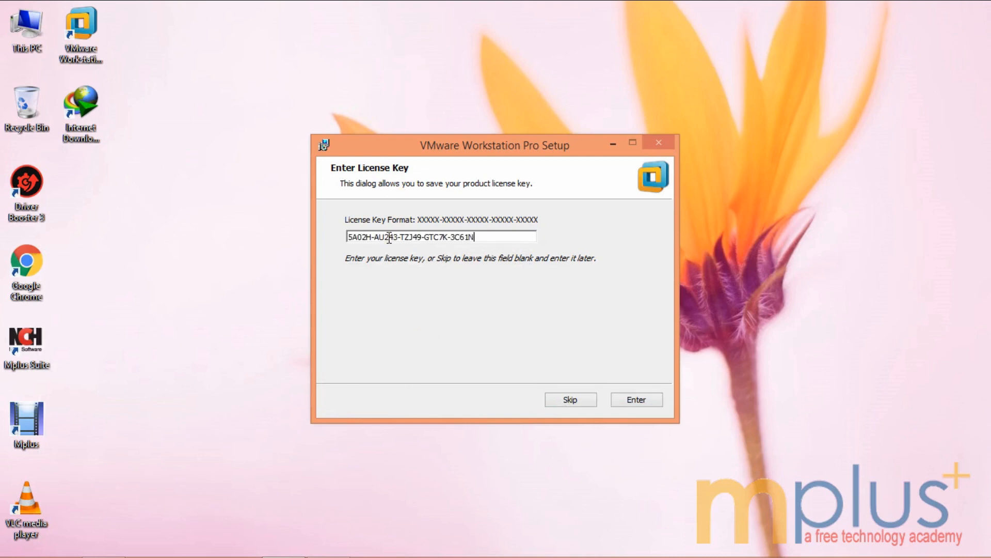
left_click(644, 405)
left_click(644, 406)
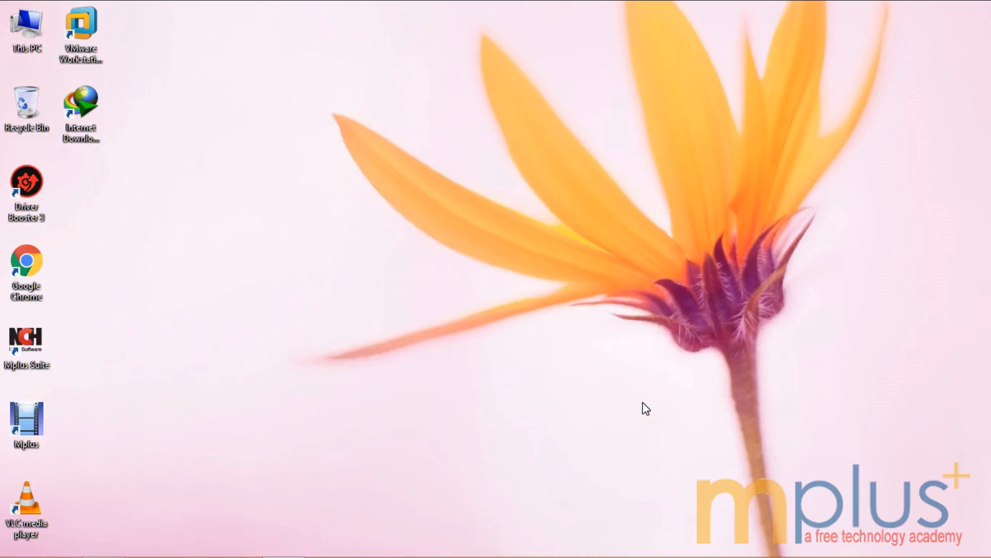
right_click(450, 228)
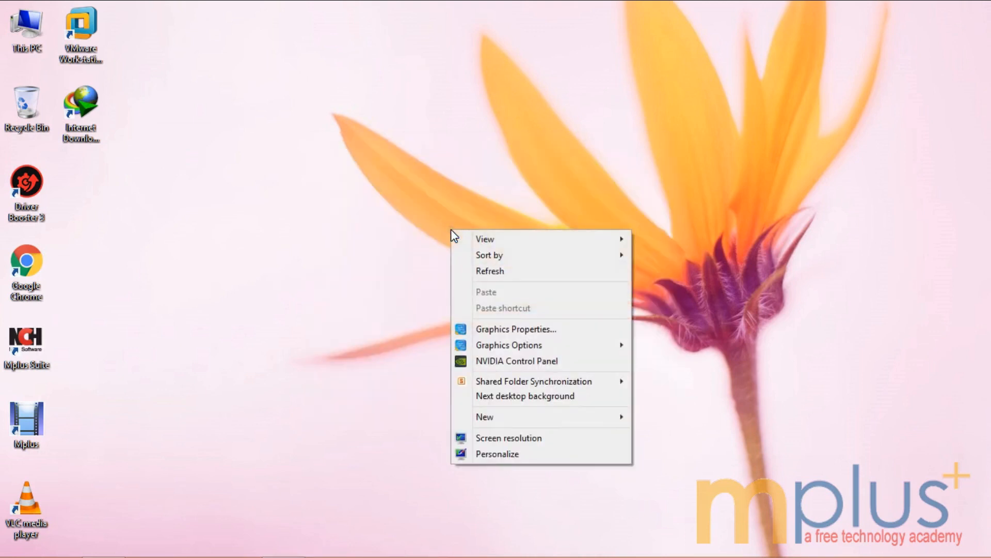
left_click(492, 272)
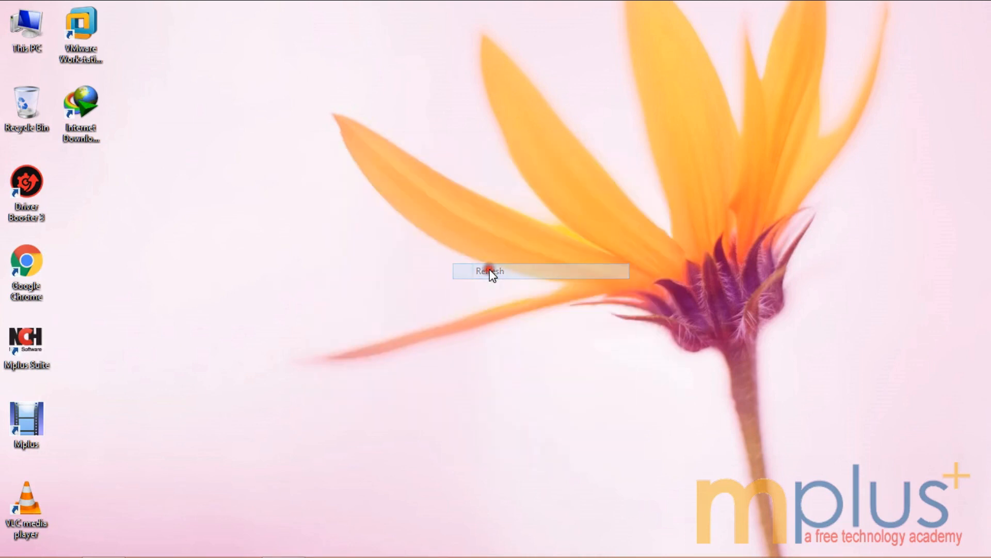
Step: Launch VMware Workstation Pro from the desktop shortcut, maximize it, and view My Computer
left_click(89, 51)
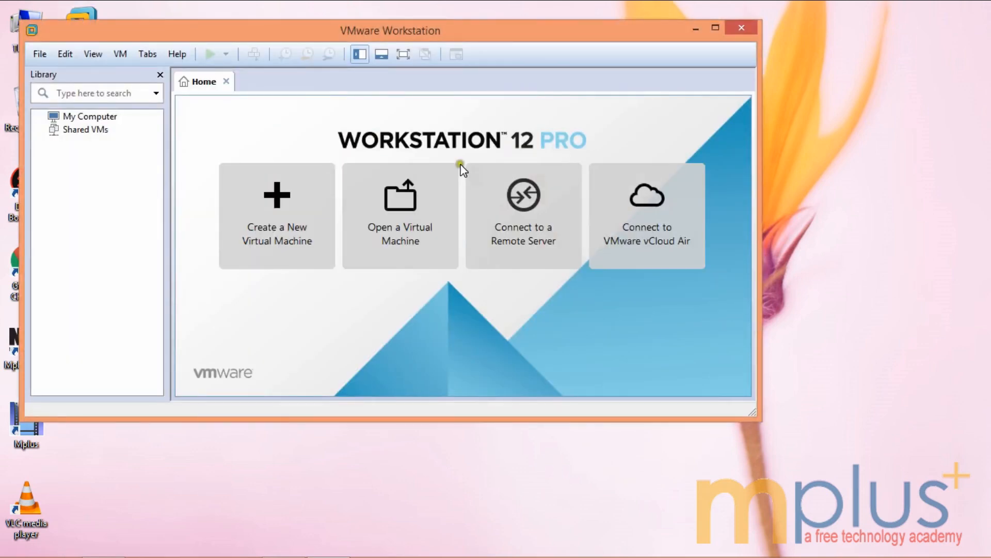
left_click(715, 27)
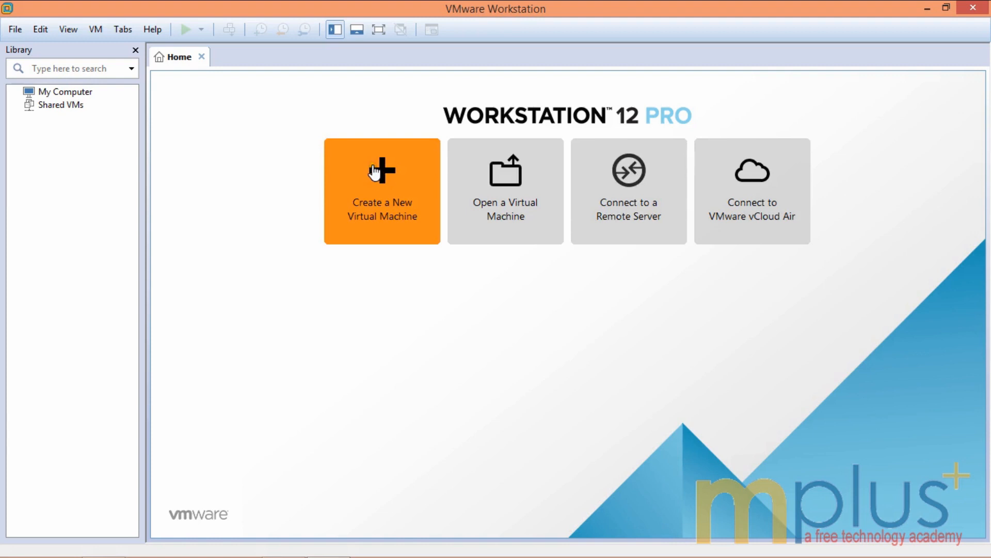
left_click(46, 92)
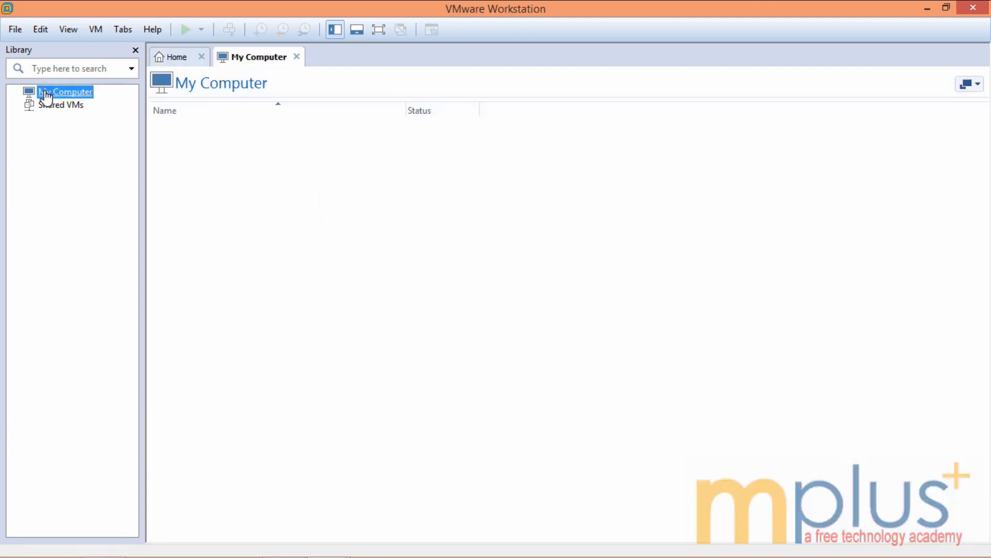
right_click(46, 93)
left_click(95, 243)
Step: Return to the Home page and start Create a New Virtual Machine
left_click(11, 27)
mouse_move(41, 29)
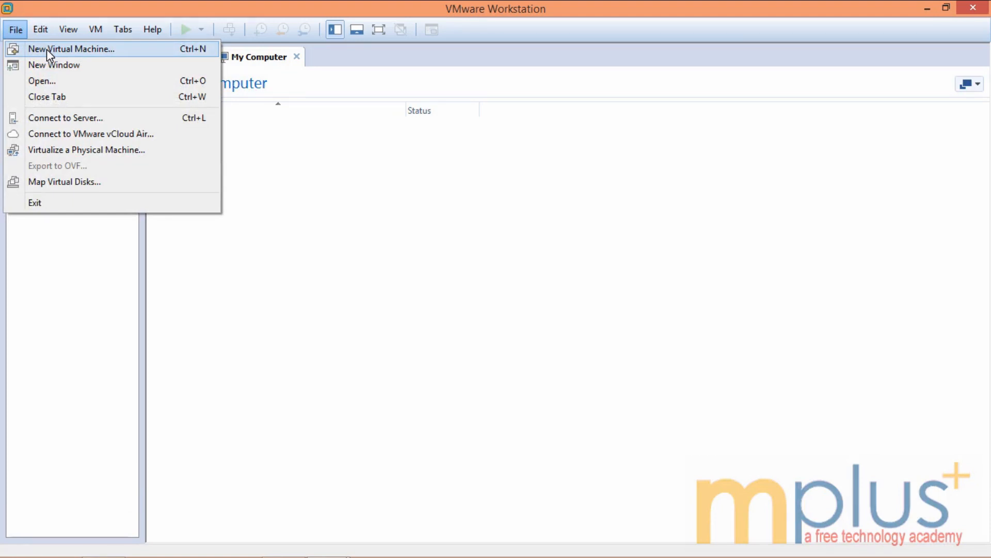
left_click(382, 186)
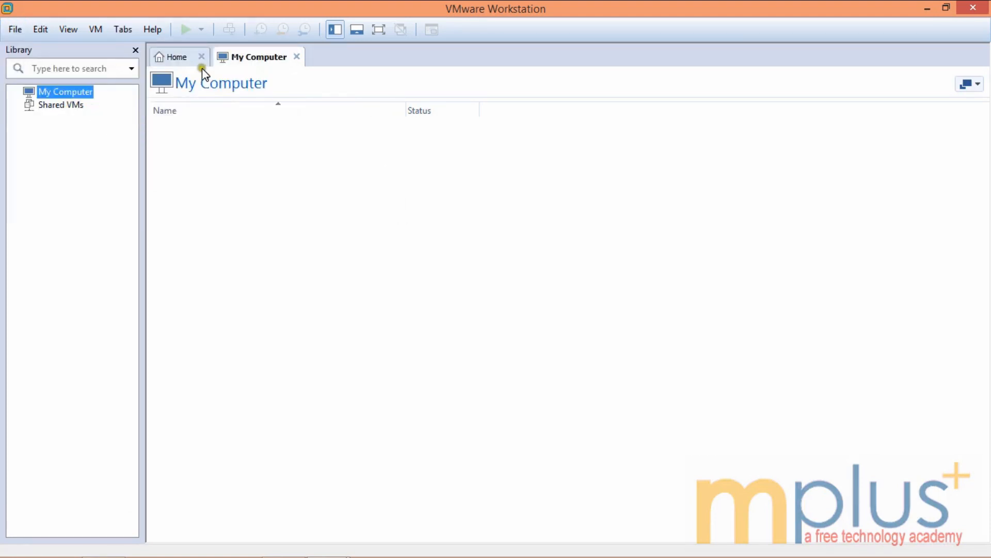
left_click(177, 59)
left_click(367, 186)
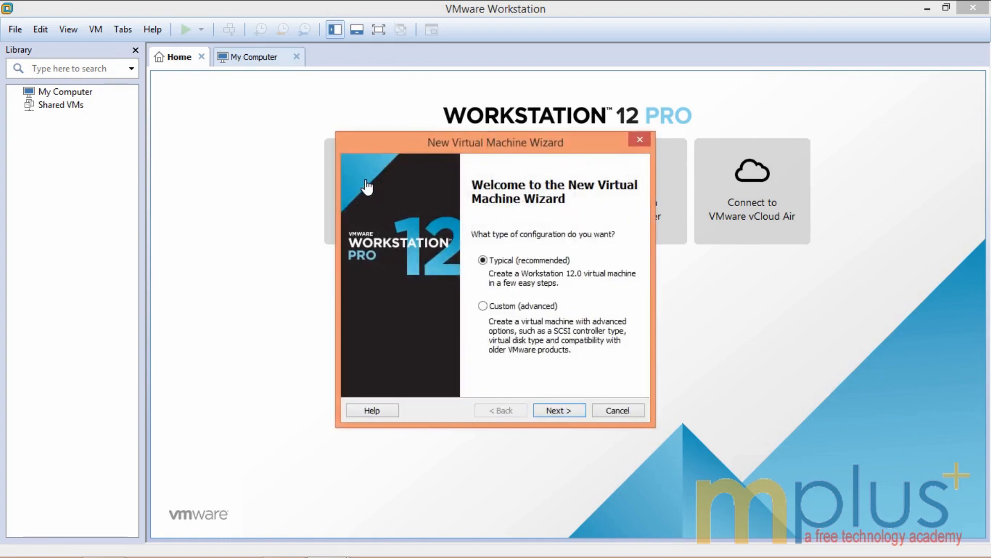
Step: Keep the Typical configuration and choose 'I will install the operating system later'
left_click(555, 409)
left_click(407, 260)
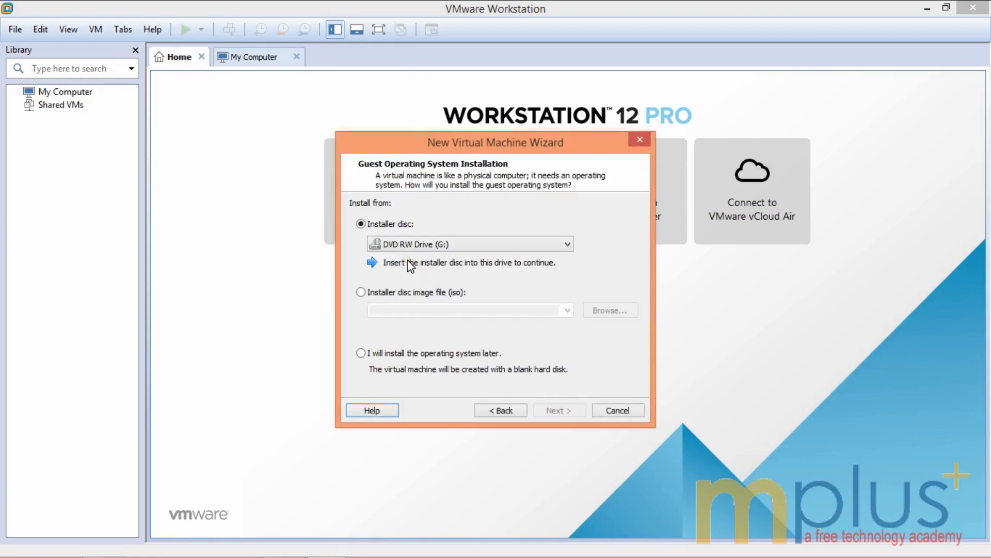
left_click(360, 353)
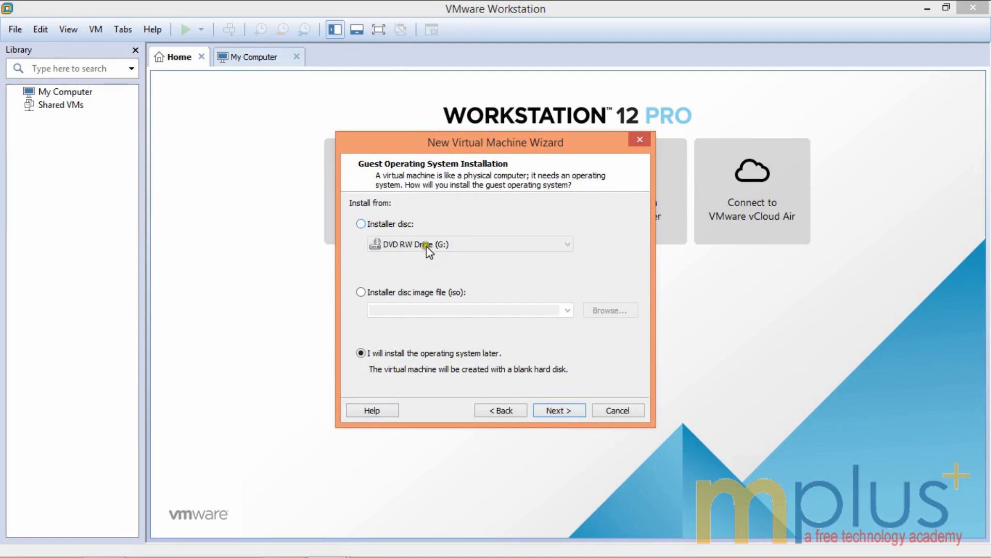
left_click(361, 293)
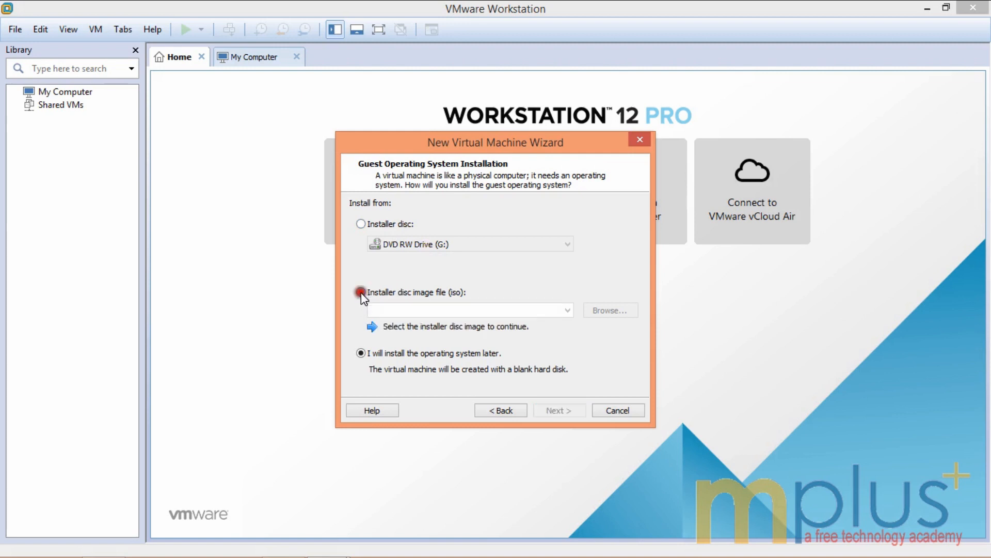
left_click(361, 353)
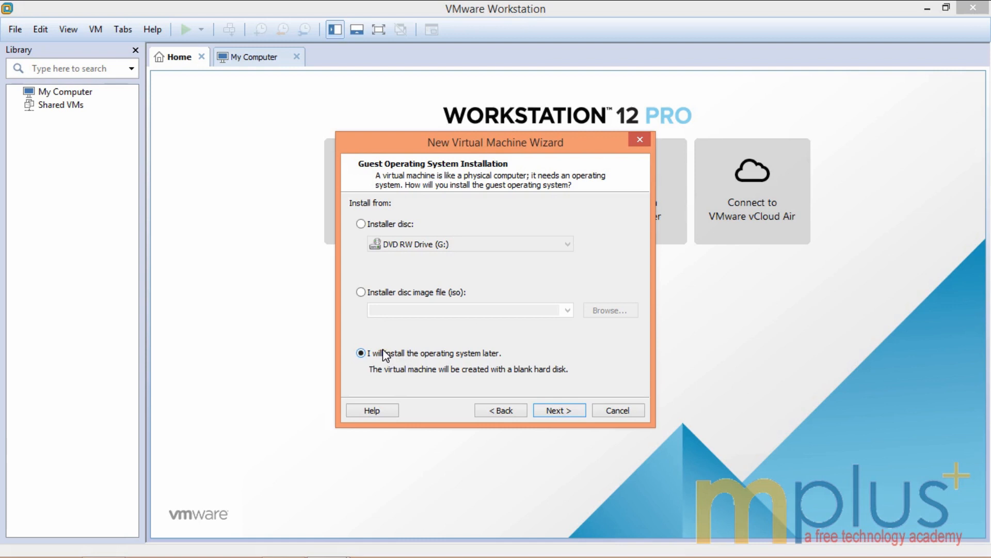
left_click(417, 353)
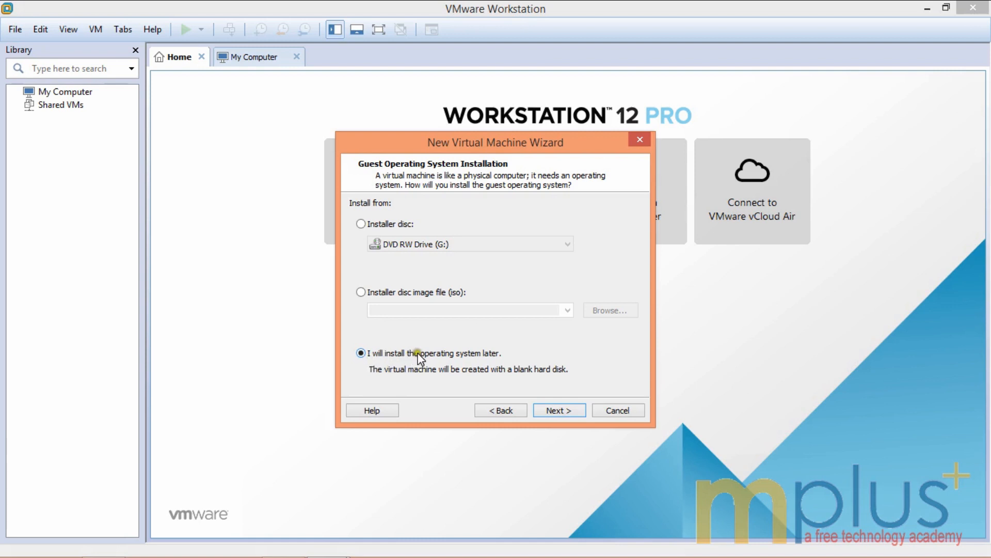
left_click(556, 412)
left_click(454, 239)
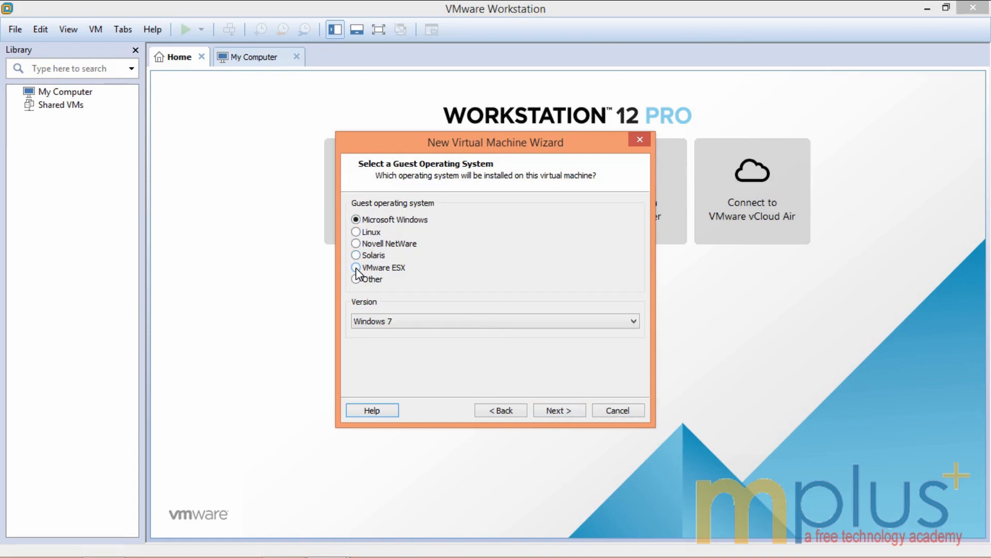
Step: Pick Windows Server 2012 from the Version list and continue to naming
left_click(388, 320)
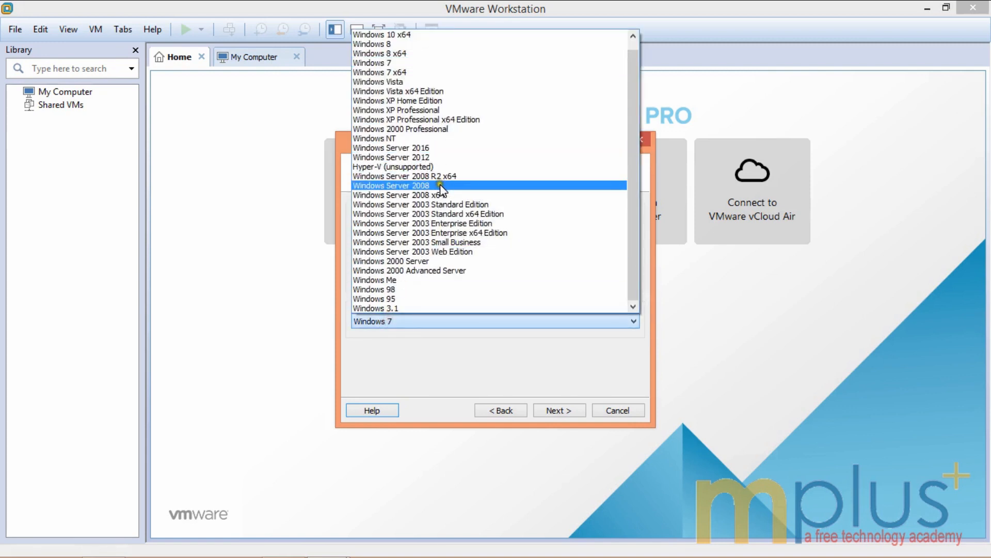
left_click(421, 157)
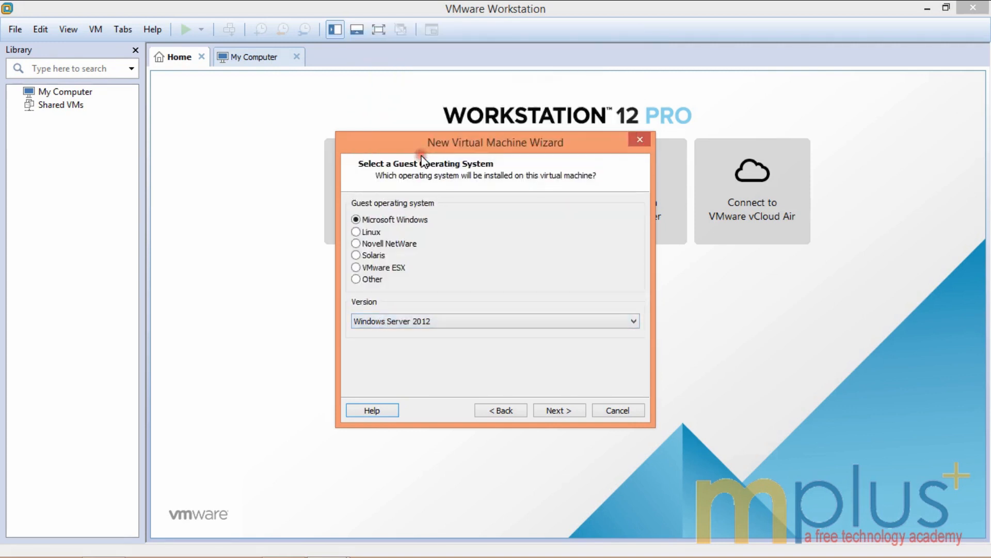
left_click(475, 322)
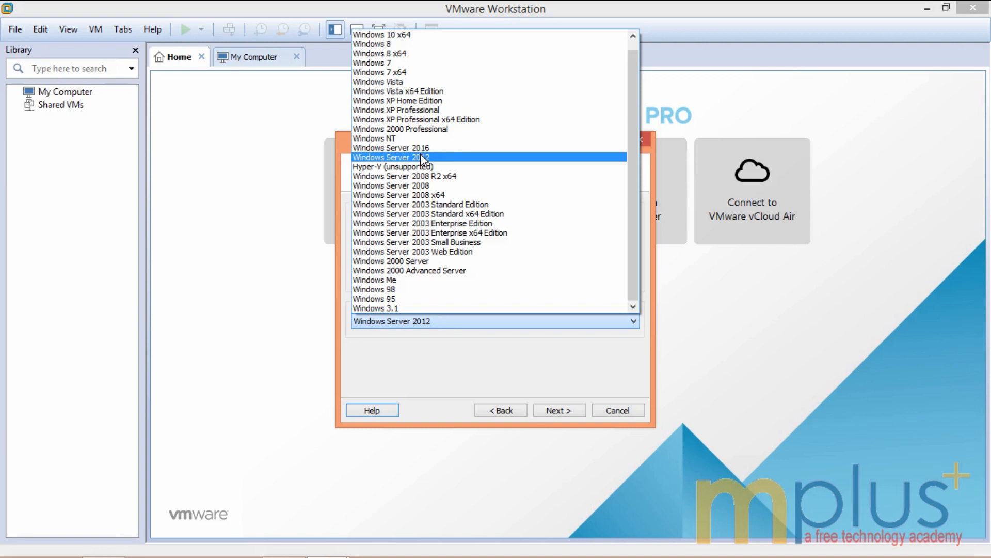
left_click(420, 158)
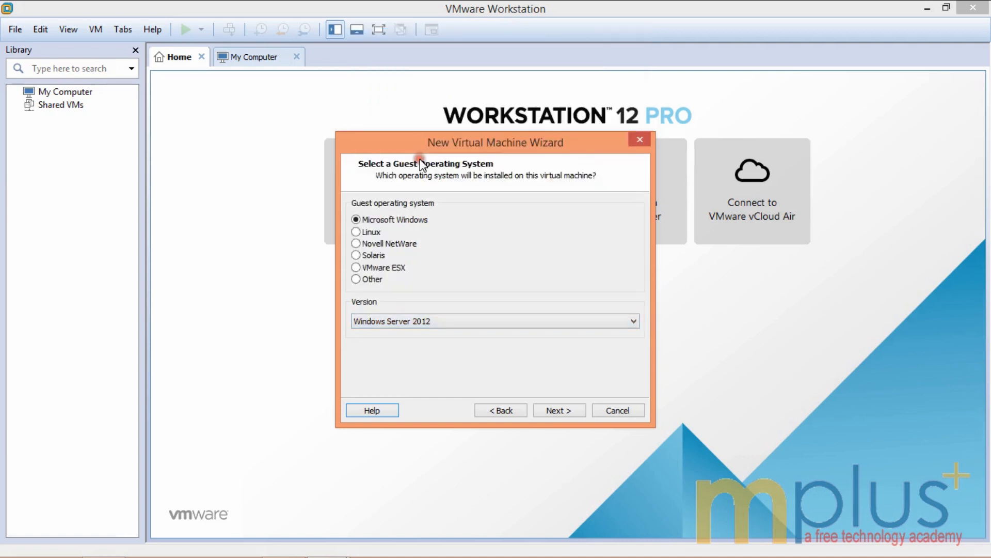
left_click(560, 409)
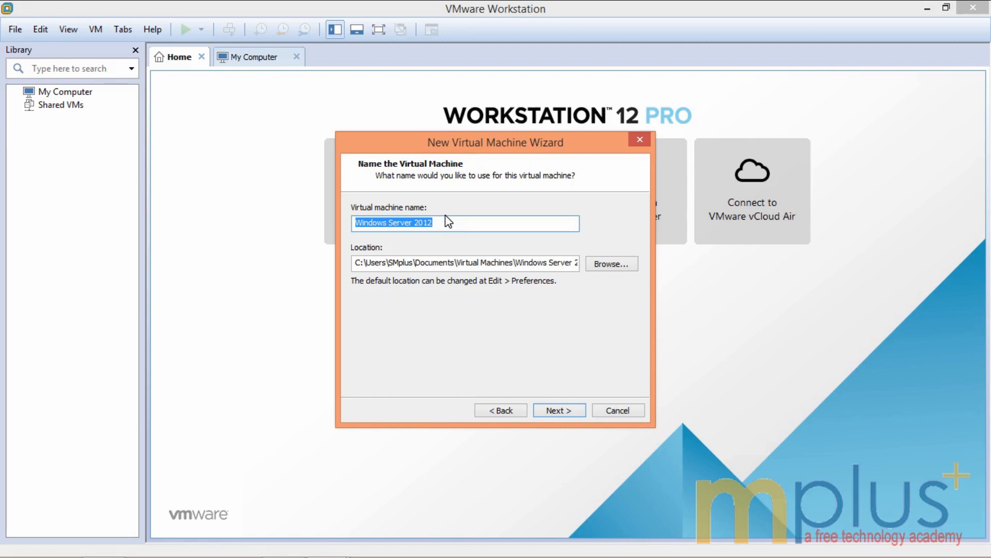
Step: Keep the default name and location, use an 80 GB single-file disk, and finish
left_click(521, 260)
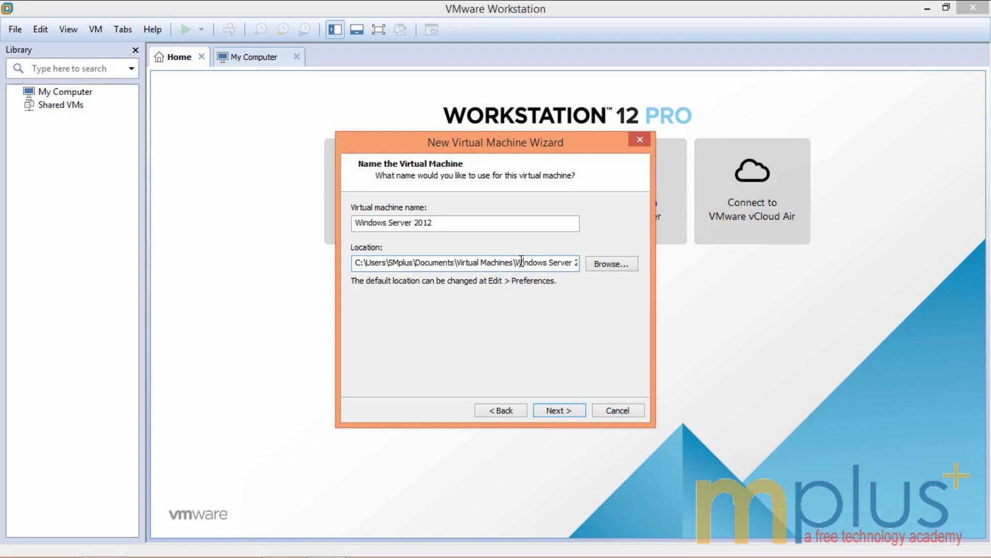
left_click(551, 410)
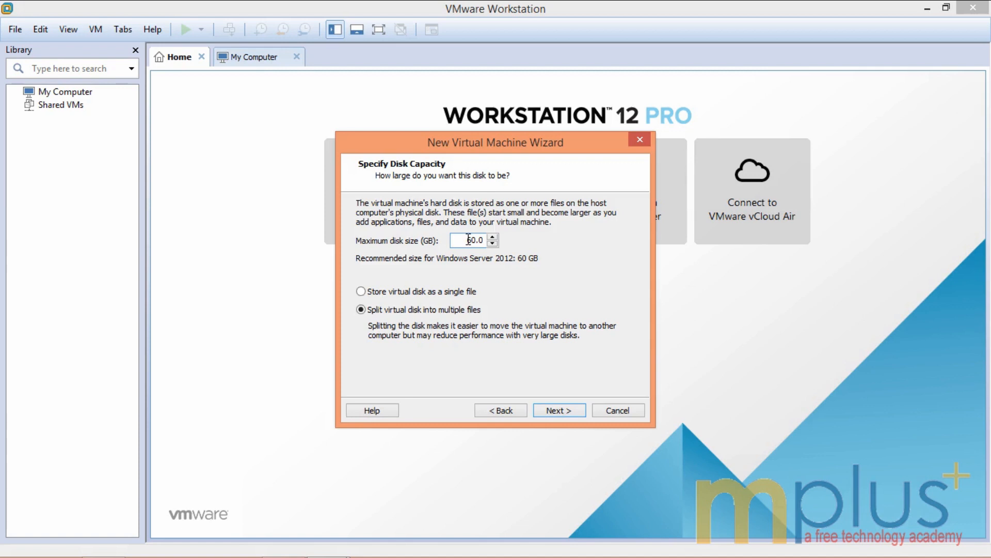
left_click(361, 292)
key("BackSpace")
type("8")
left_click(557, 410)
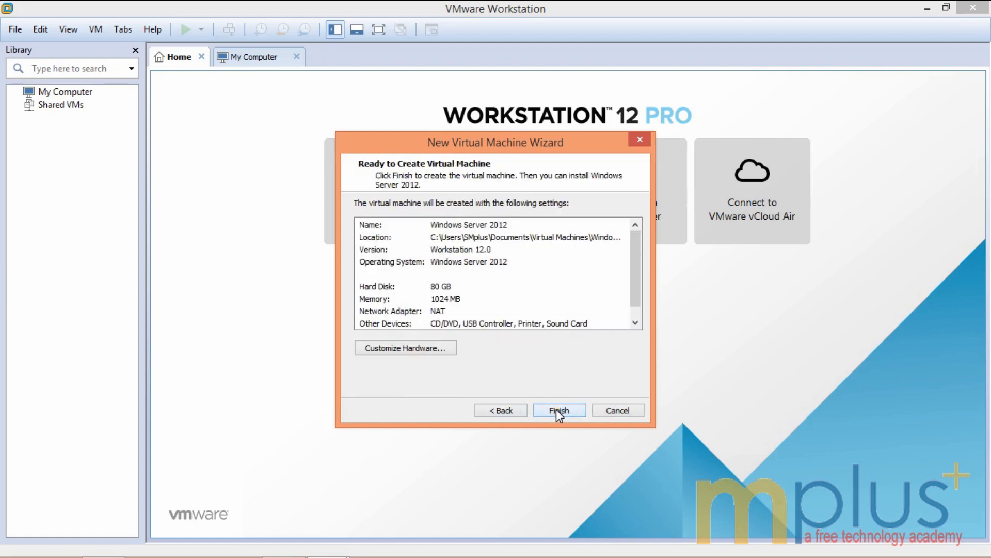
left_click(636, 322)
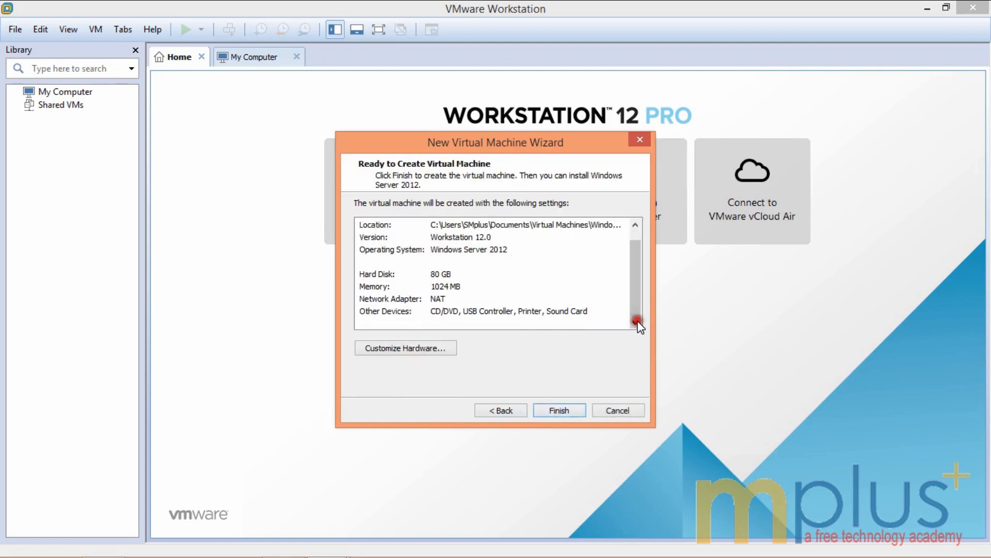
left_click(635, 226)
left_click(559, 411)
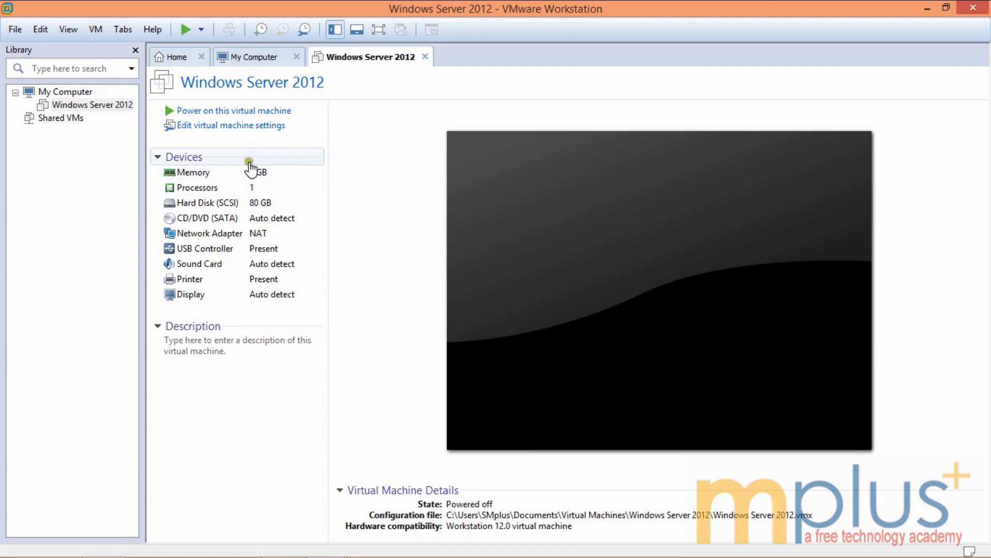
double_click(254, 173)
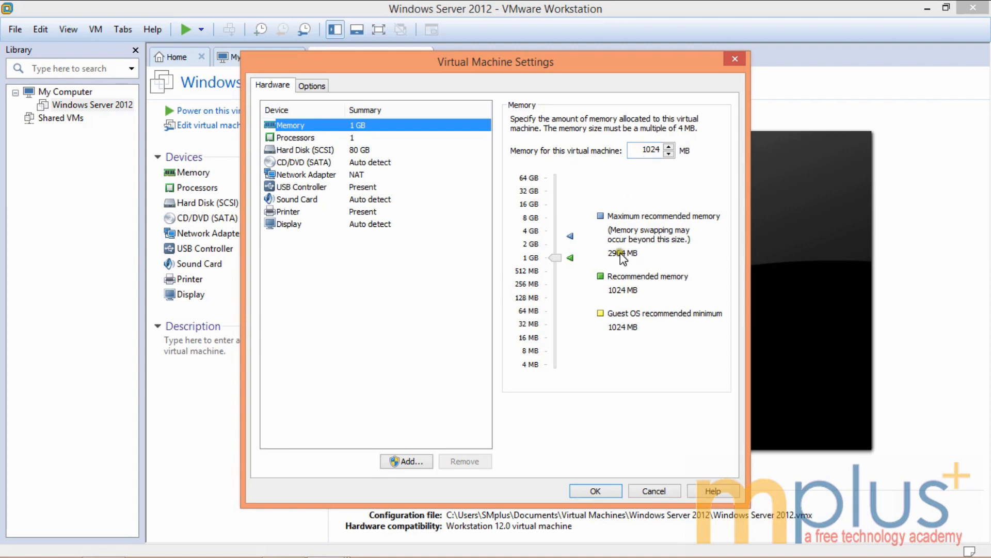
left_click(592, 491)
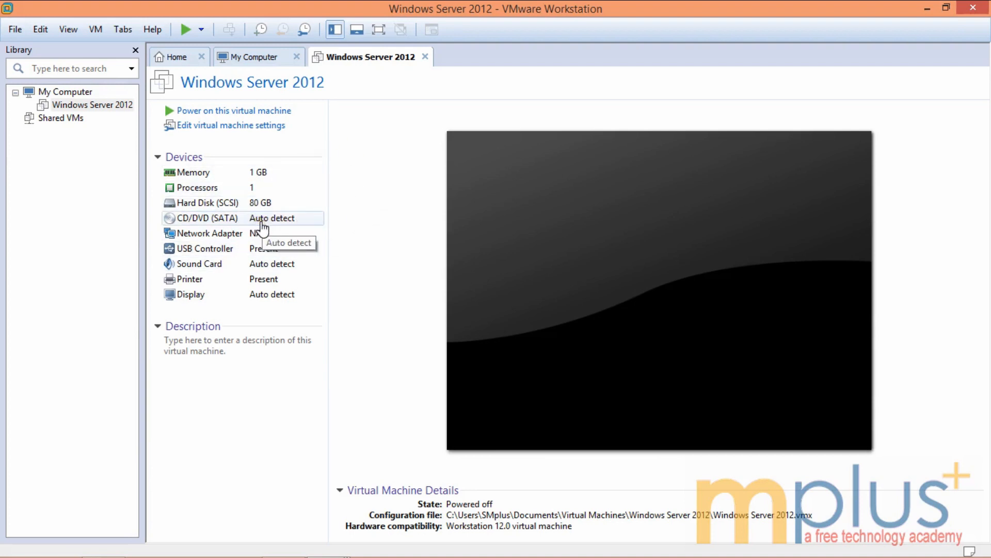
double_click(262, 223)
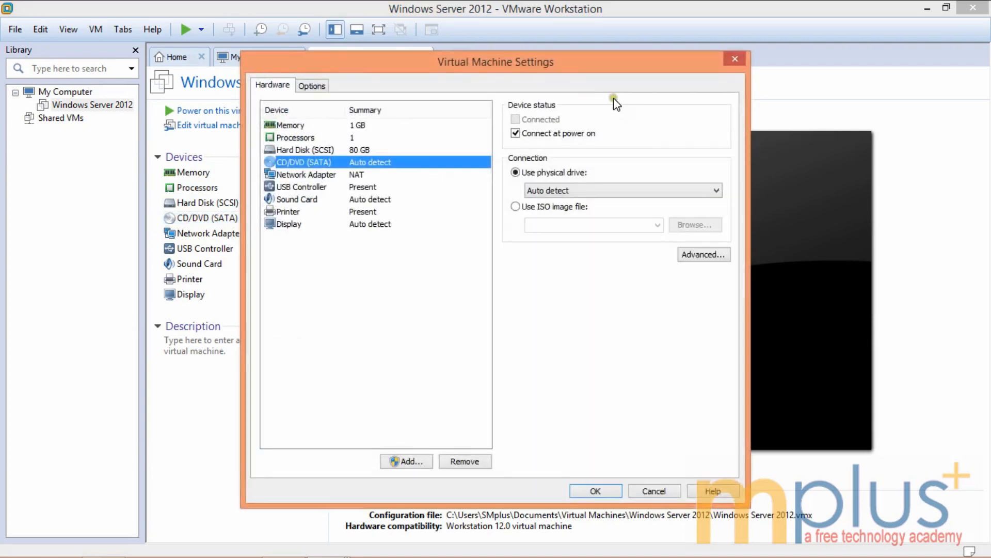
left_click(515, 206)
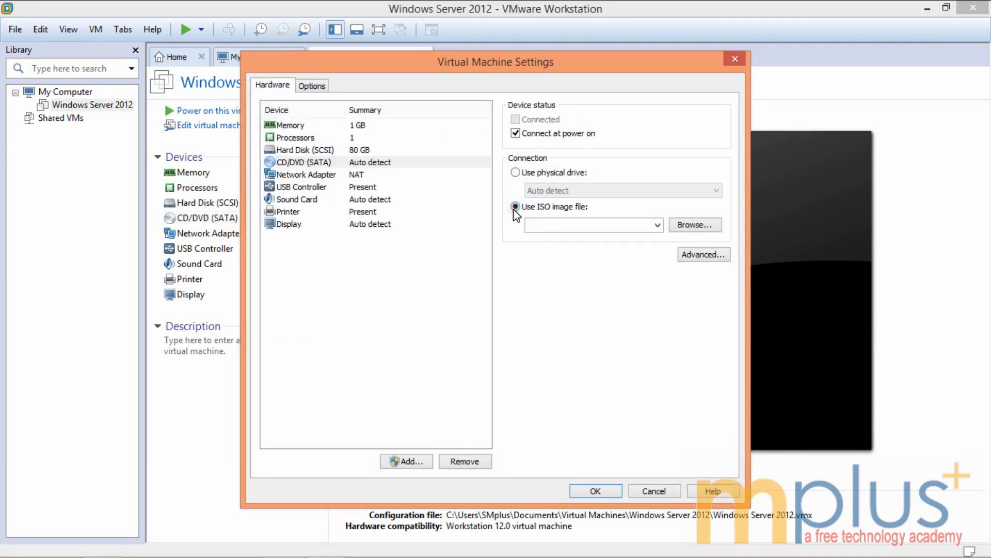
left_click(735, 59)
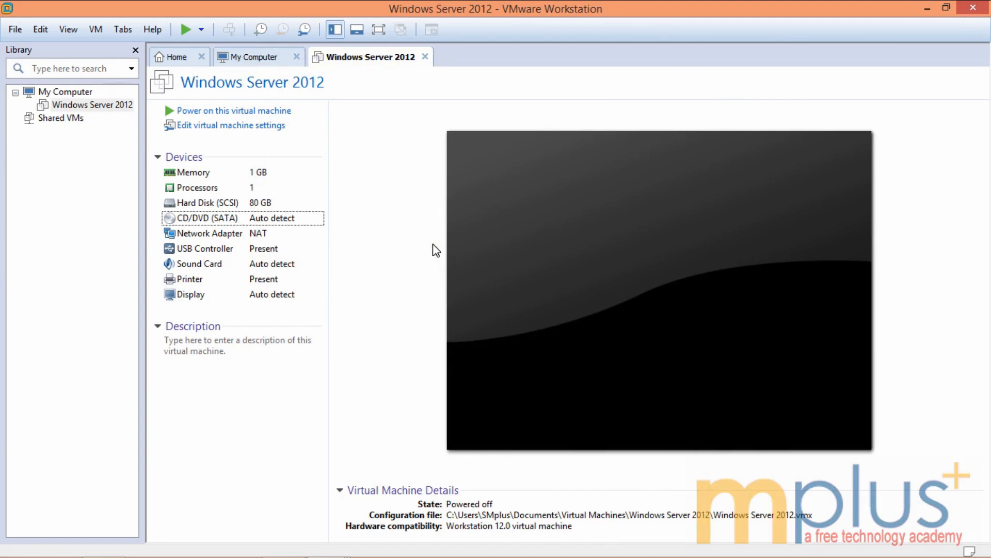
left_click(99, 107)
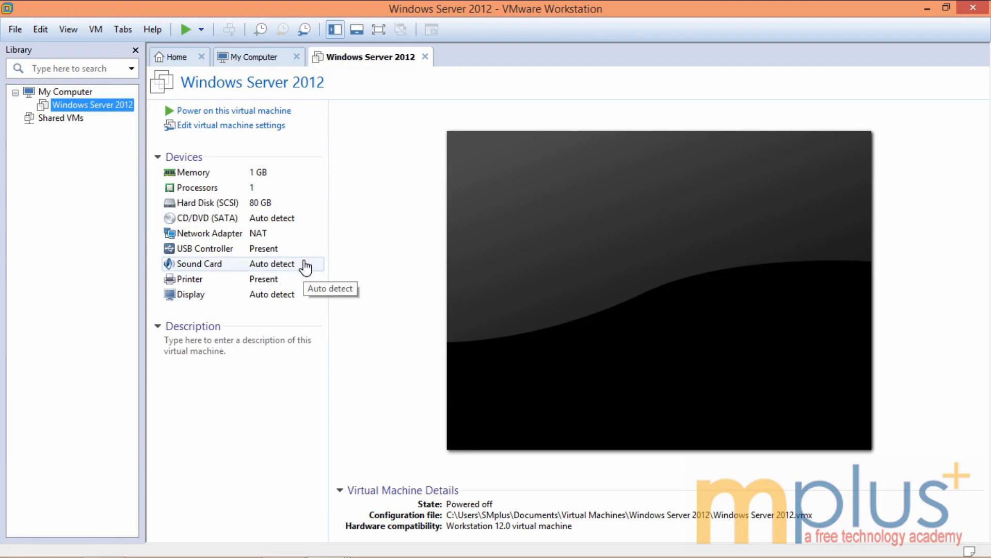
left_click(271, 217)
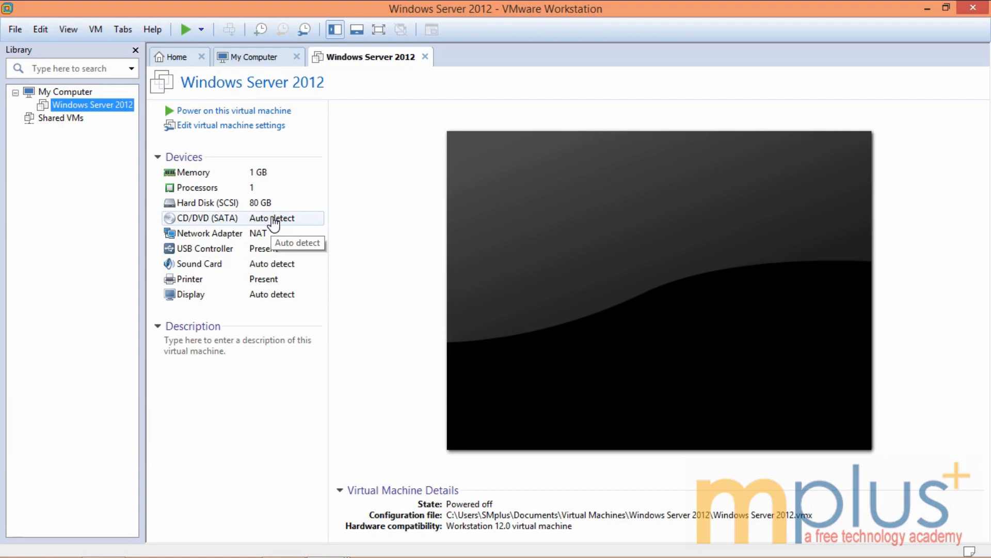
Step: Point the CD/DVD (SATA) drive to the Windows Server 2012 R2 ISO in F:\Software
double_click(274, 220)
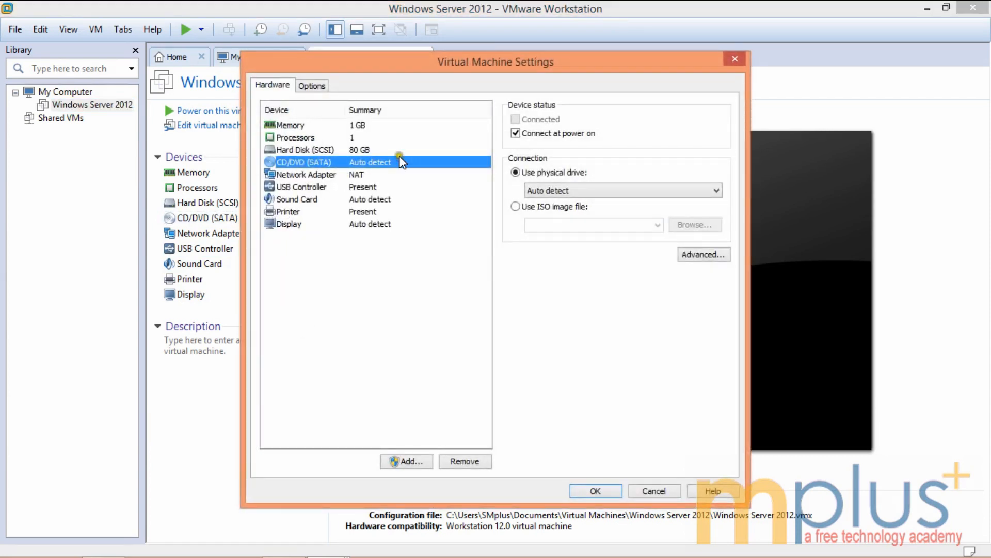
left_click(516, 207)
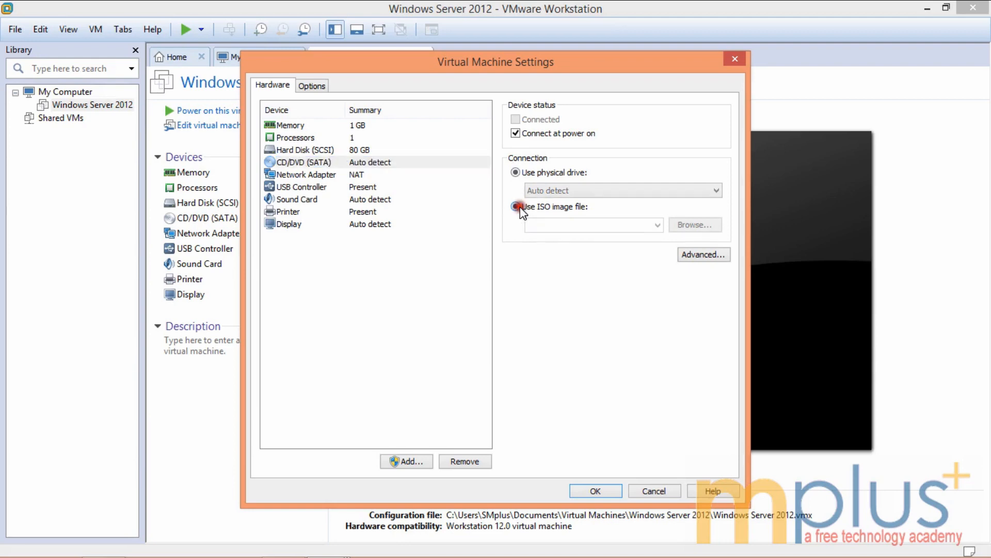
left_click(683, 228)
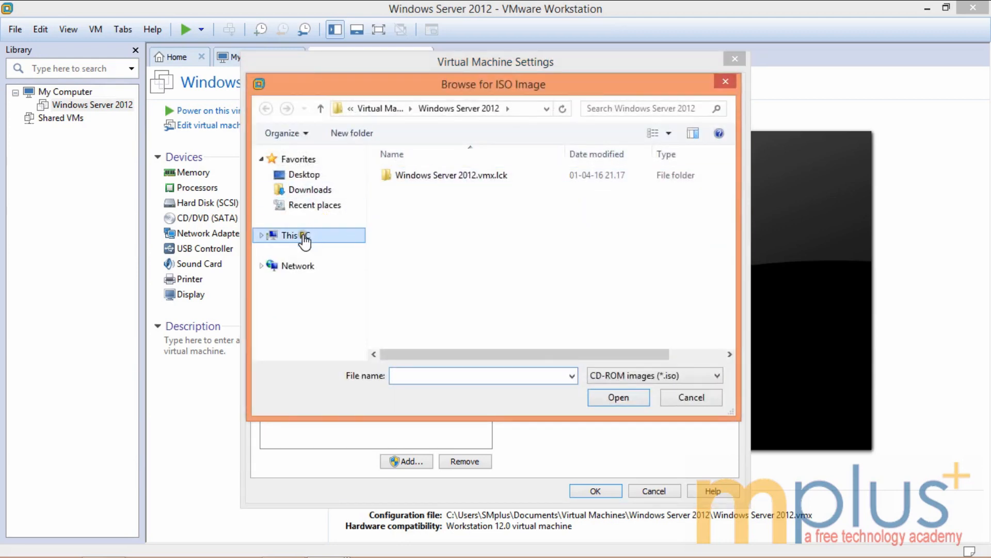
left_click(303, 236)
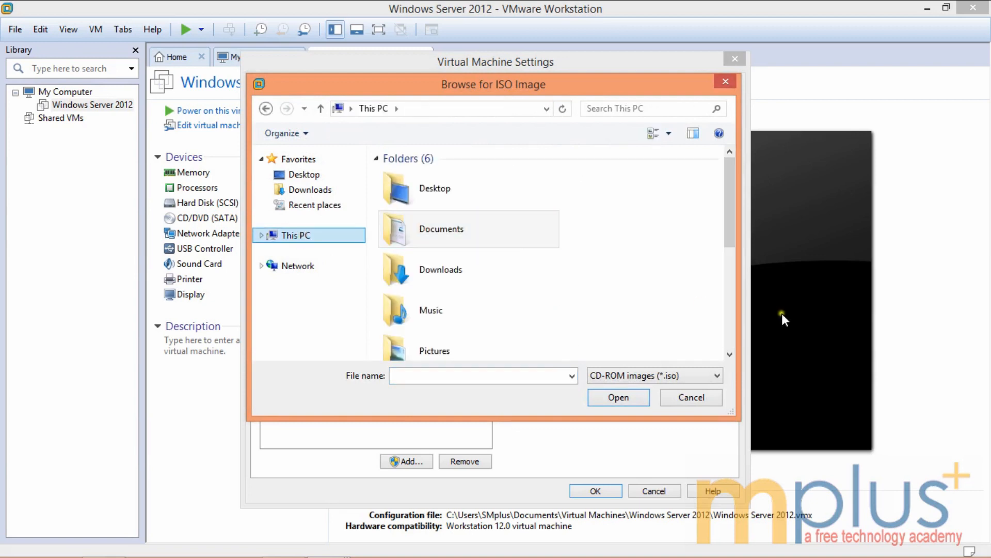
left_click(729, 355)
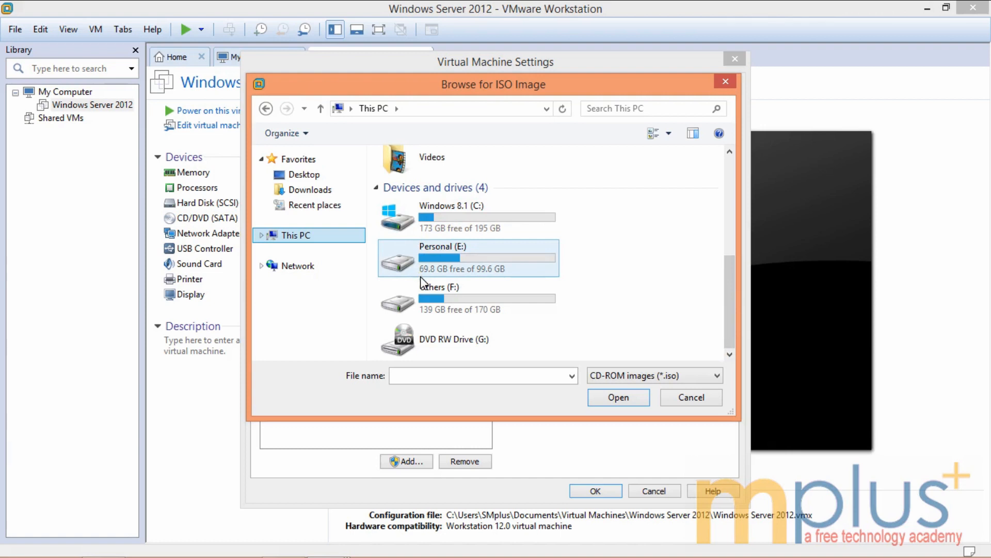
double_click(422, 283)
left_click(403, 207)
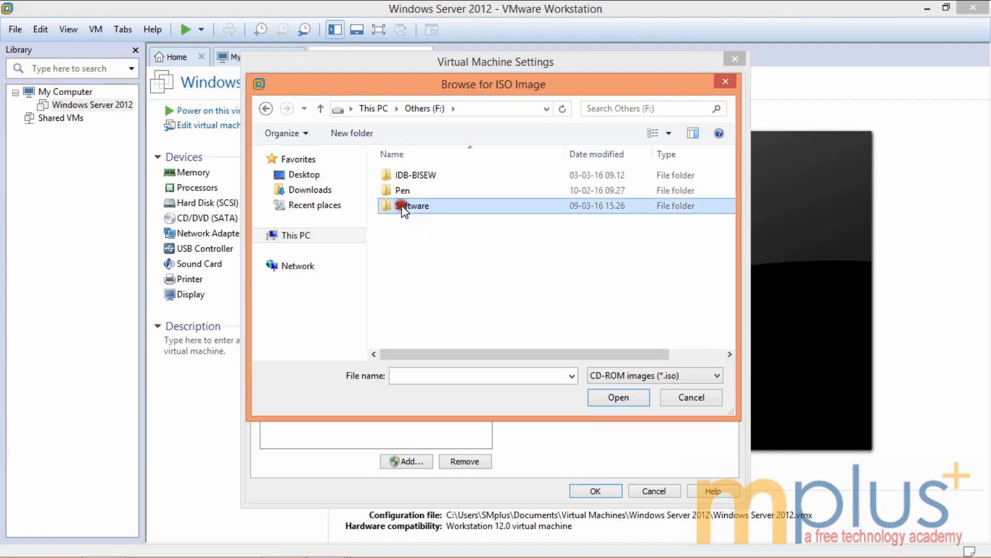
double_click(403, 207)
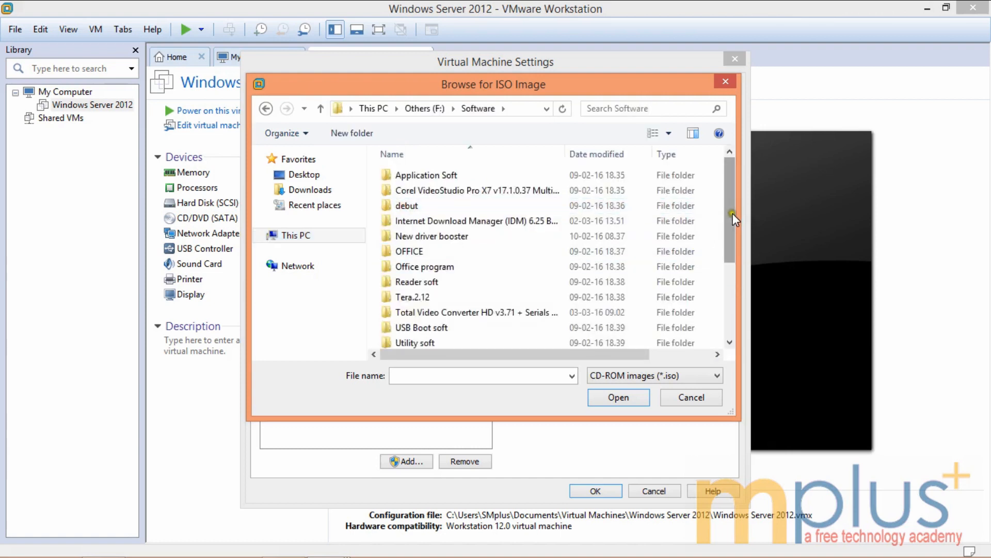
left_click_drag(735, 219, 725, 277)
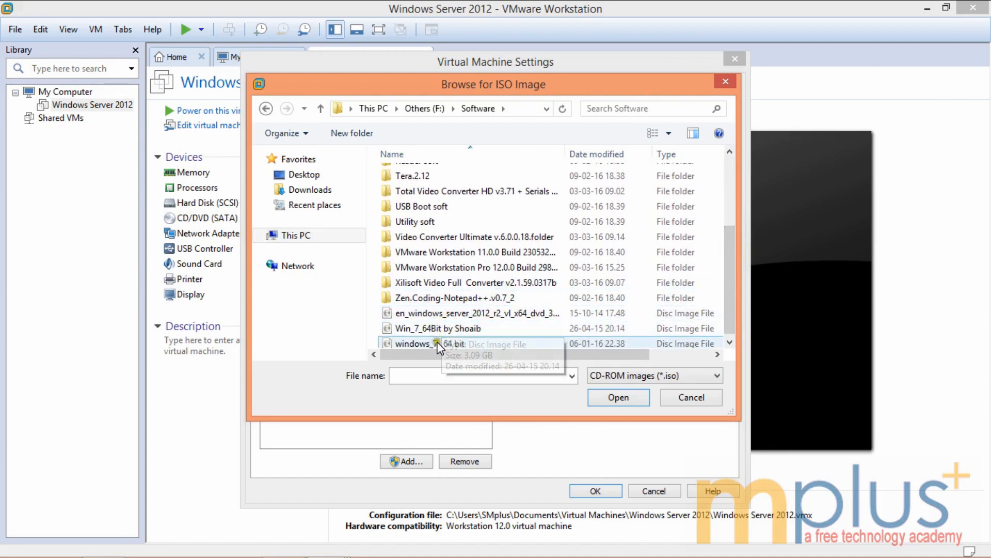
double_click(447, 314)
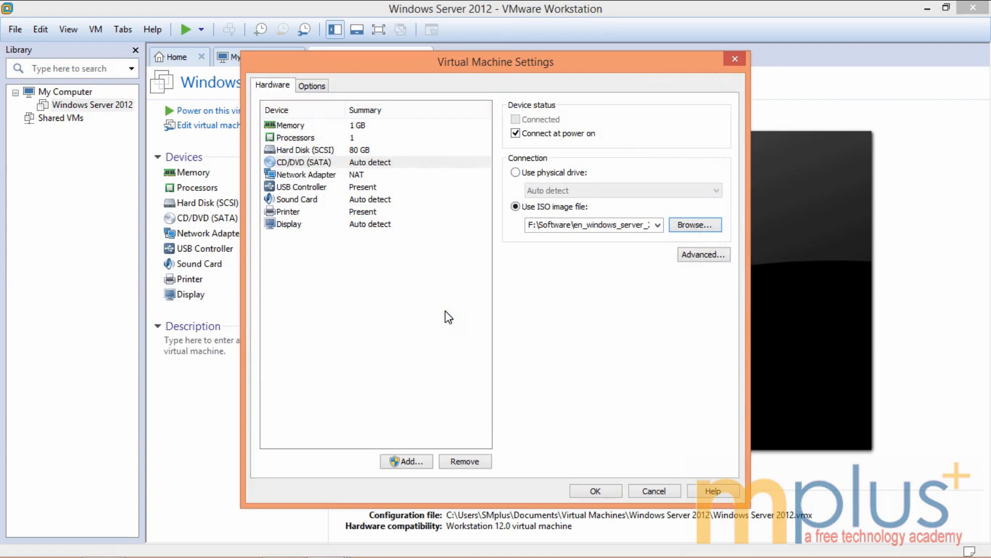
left_click(595, 490)
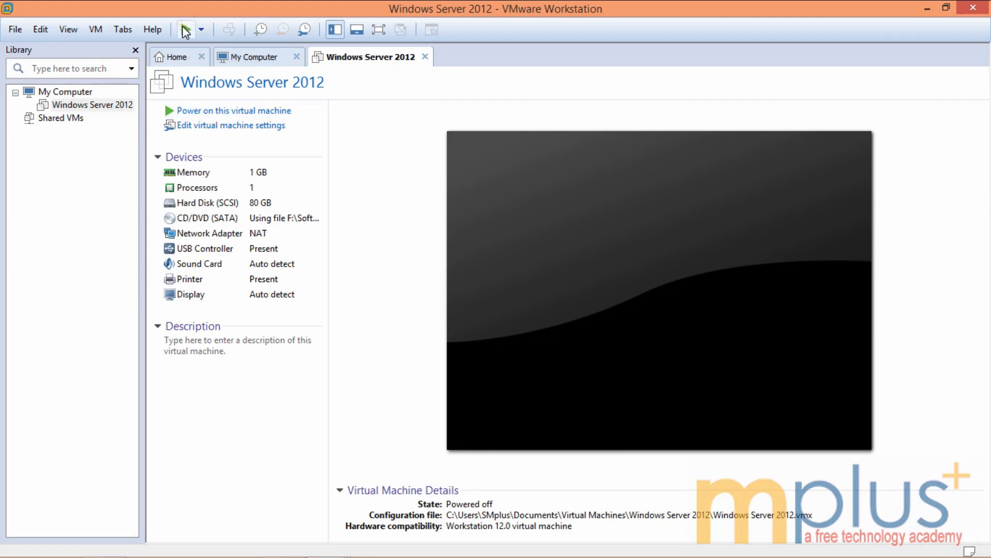
Step: Power on the VM, suppress the removable devices notice, close the hint bar, and go full screen
left_click(222, 109)
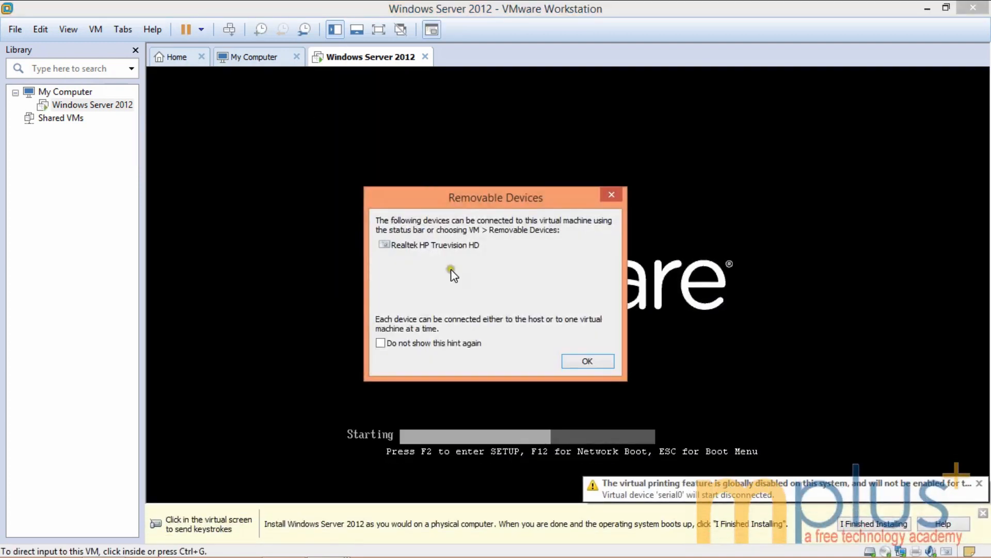
left_click(380, 343)
left_click(578, 361)
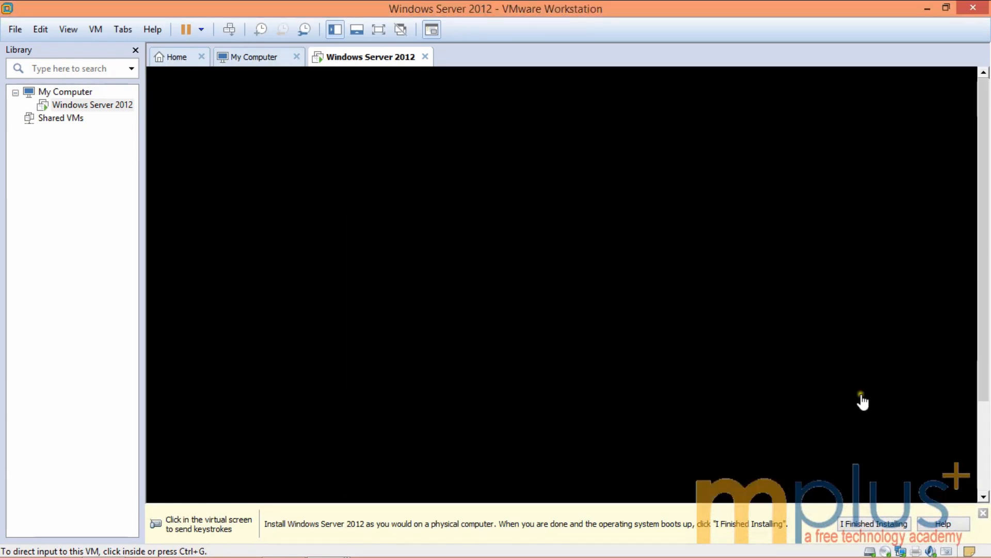
left_click(984, 513)
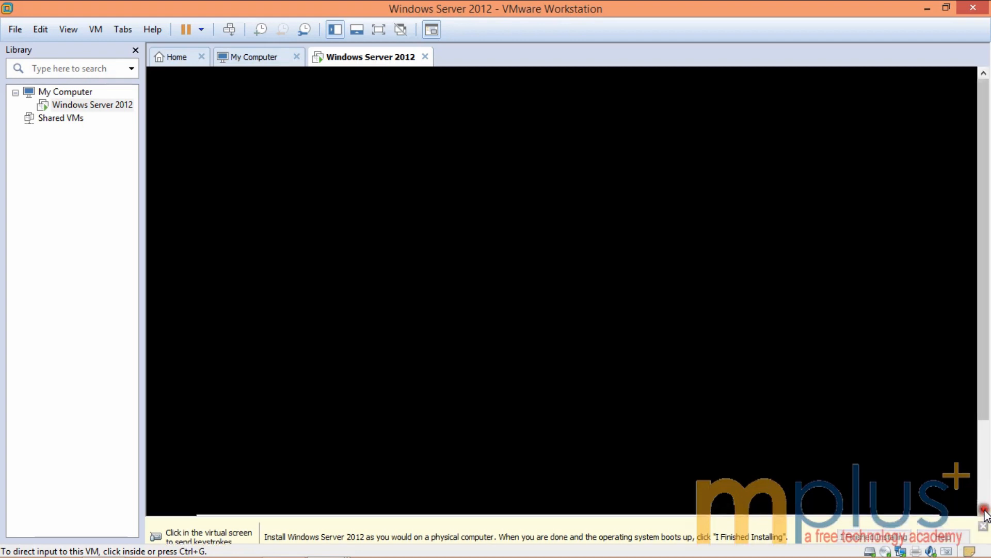
left_click(380, 29)
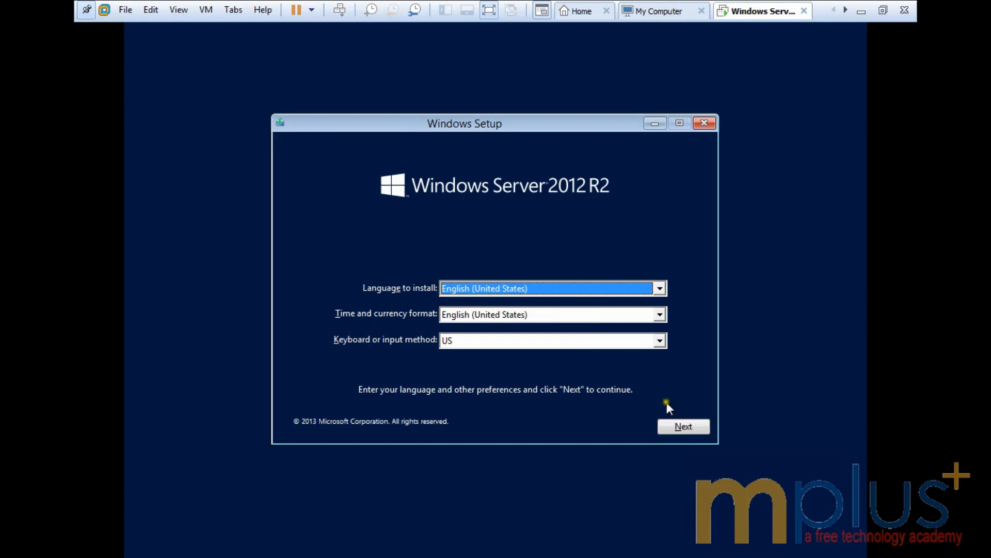
Step: Accept the English (United States) language settings and choose Install now
left_click(680, 429)
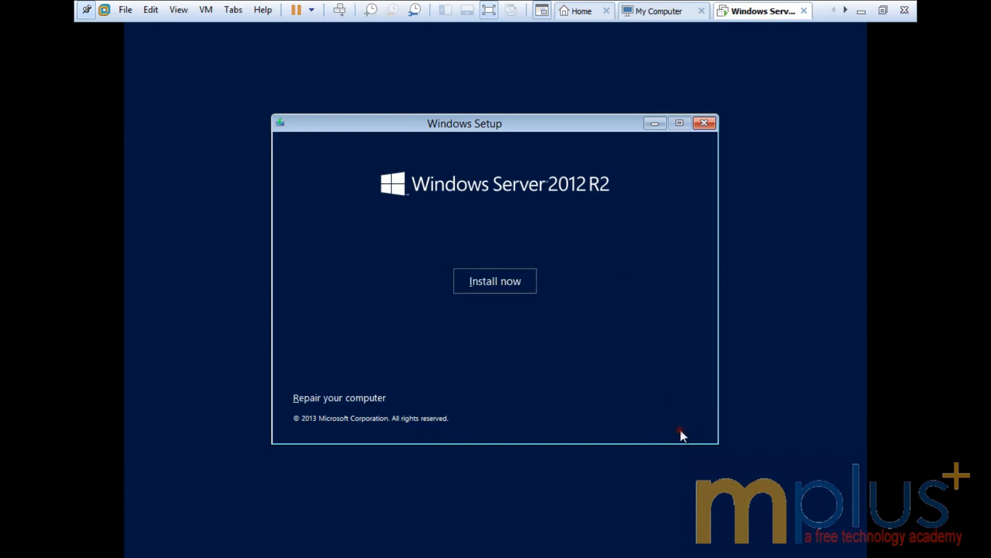
left_click(496, 277)
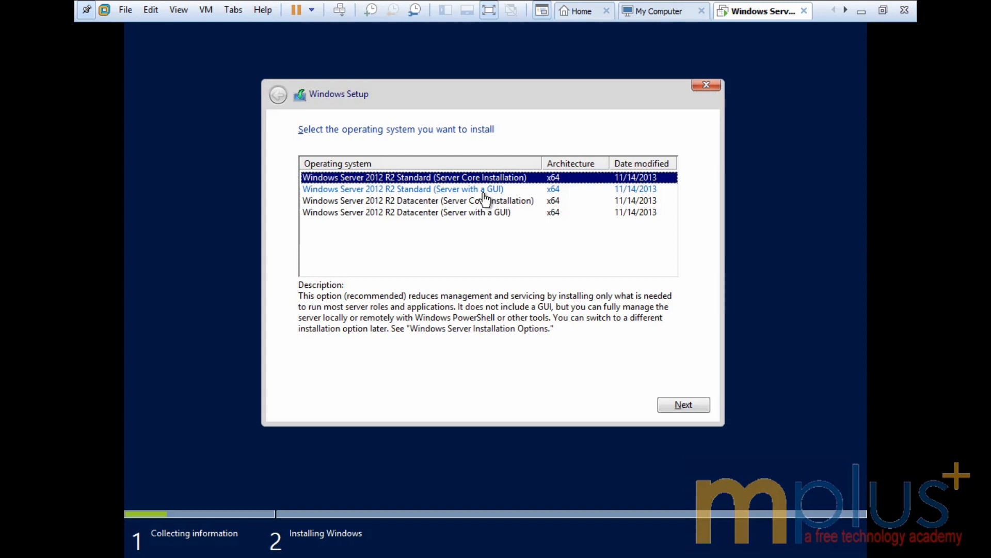
Step: Select the Windows Server 2012 R2 Datacenter (Server with a GUI) edition and proceed
left_click(467, 201)
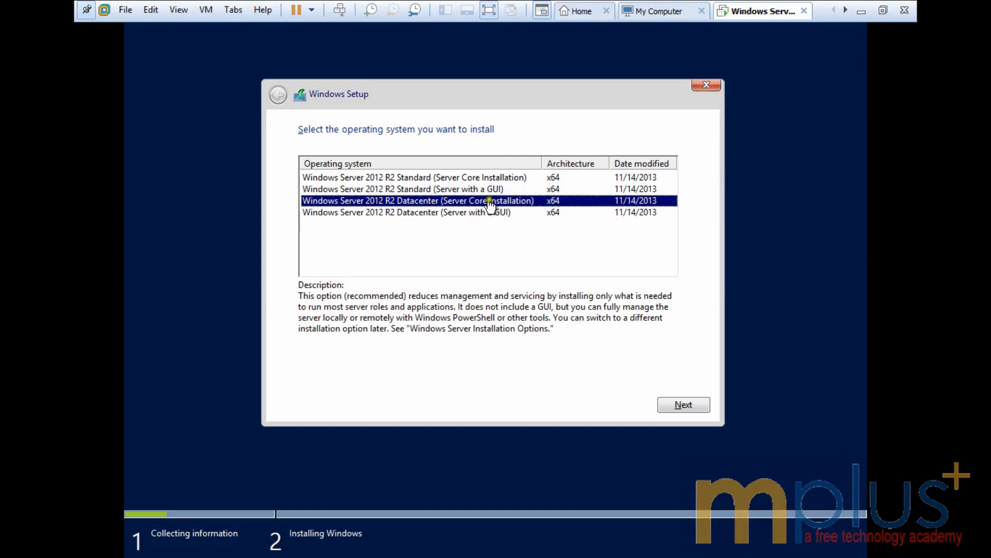
left_click(478, 216)
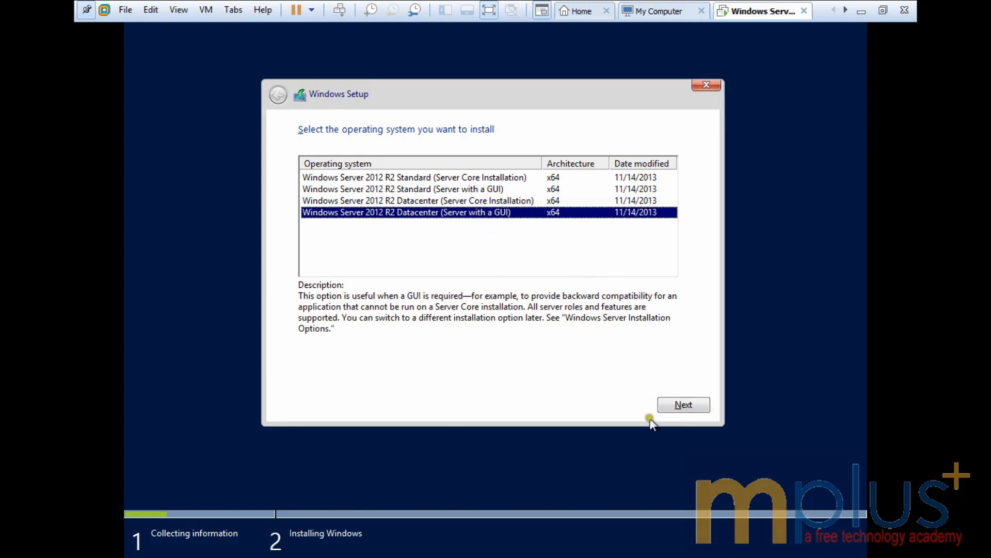
left_click(676, 407)
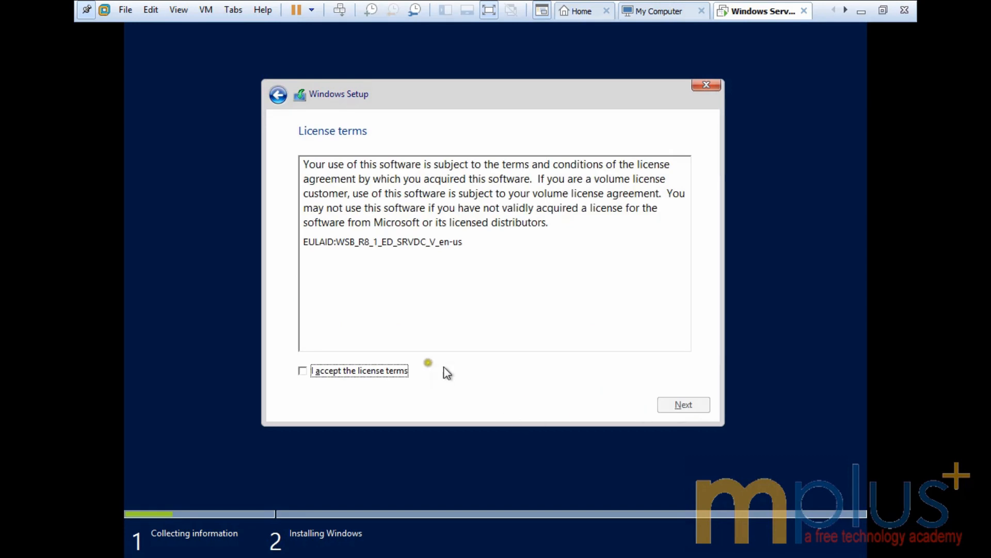
Step: Accept the license terms and choose 'Custom: Install Windows only (advanced)'
left_click(324, 368)
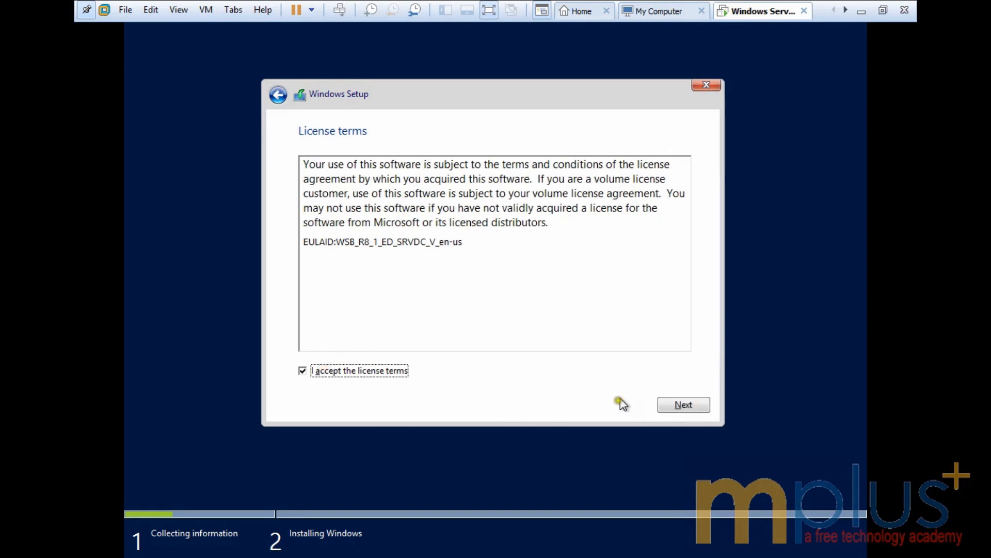
left_click(682, 406)
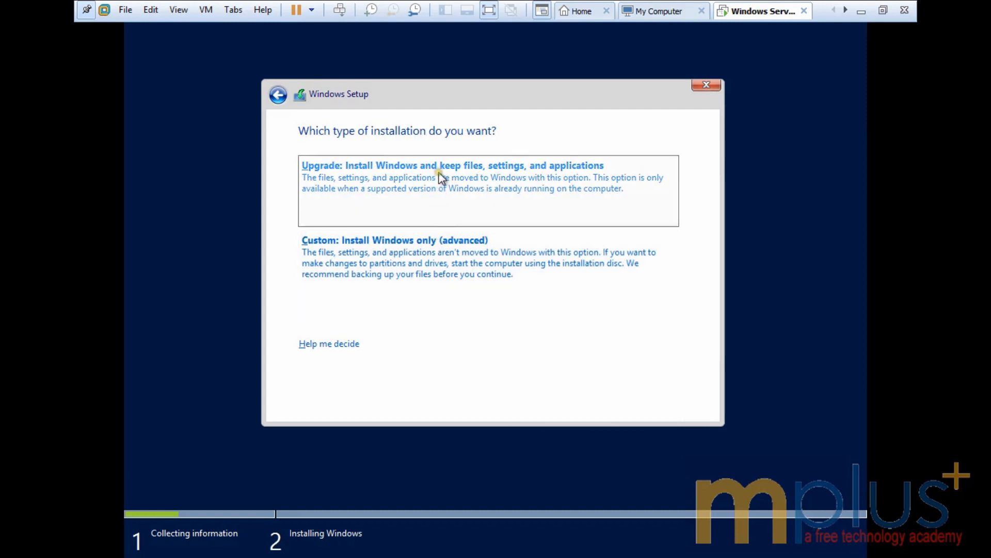
left_click(386, 269)
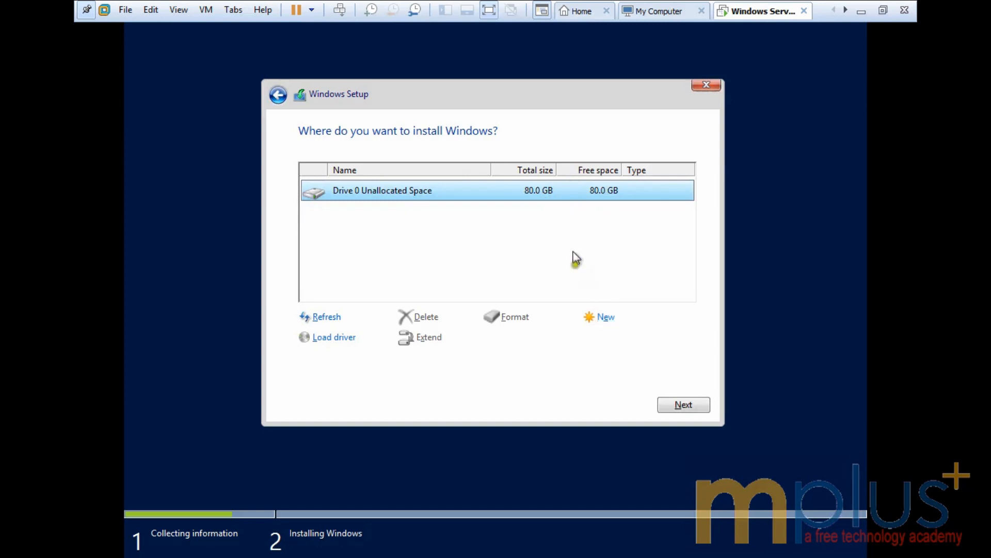
Step: Cancel the new-partition size box and install Windows onto Drive 0's 80 GB unallocated space
left_click(604, 316)
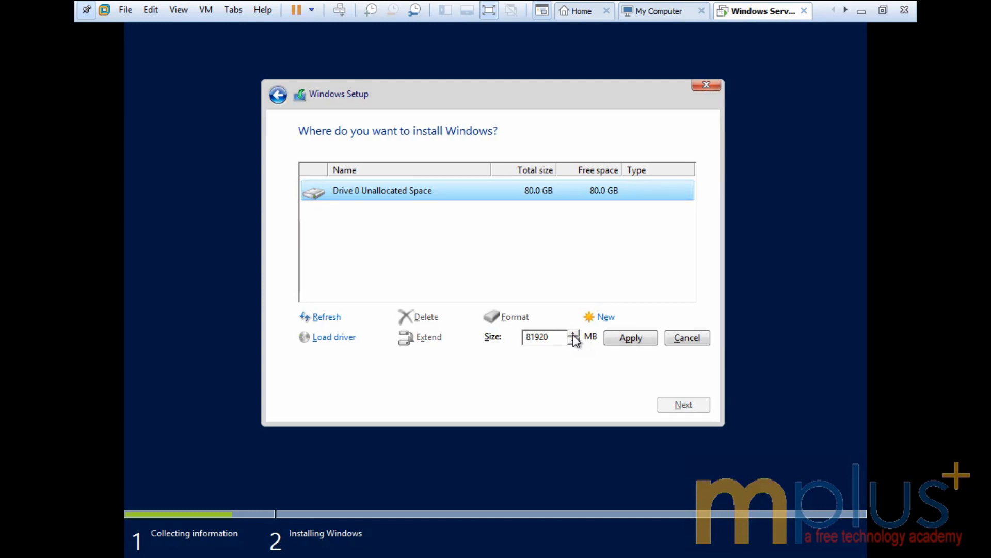
left_click(660, 309)
left_click(684, 340)
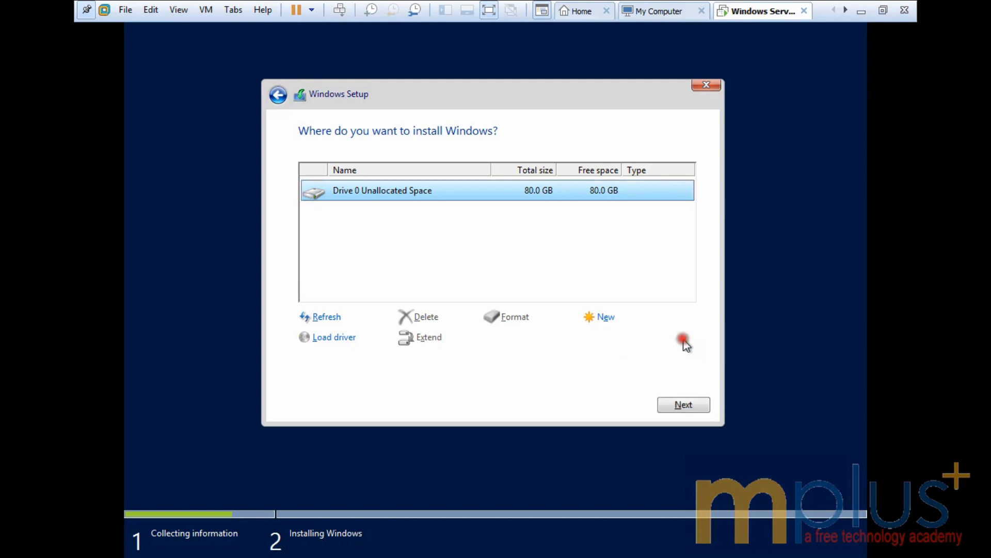
left_click(674, 406)
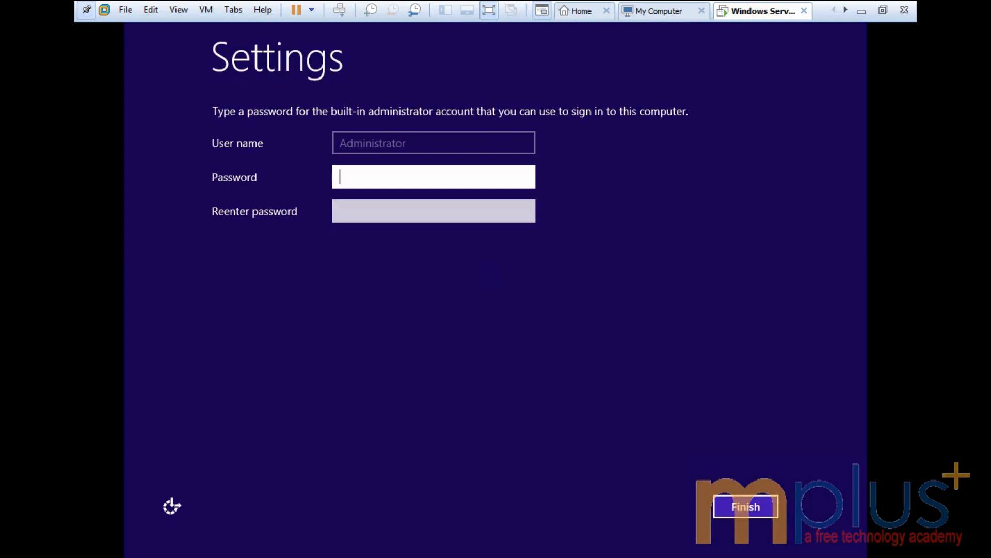
Step: Enter the Administrator account password in both fields and finish the settings
left_click(160, 253)
left_click(400, 177)
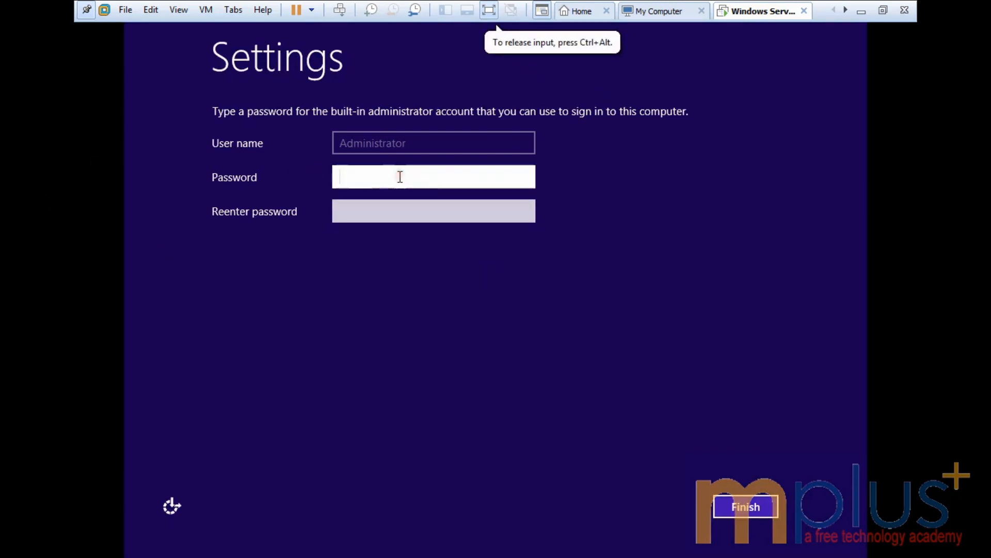
type("P@ssw0r")
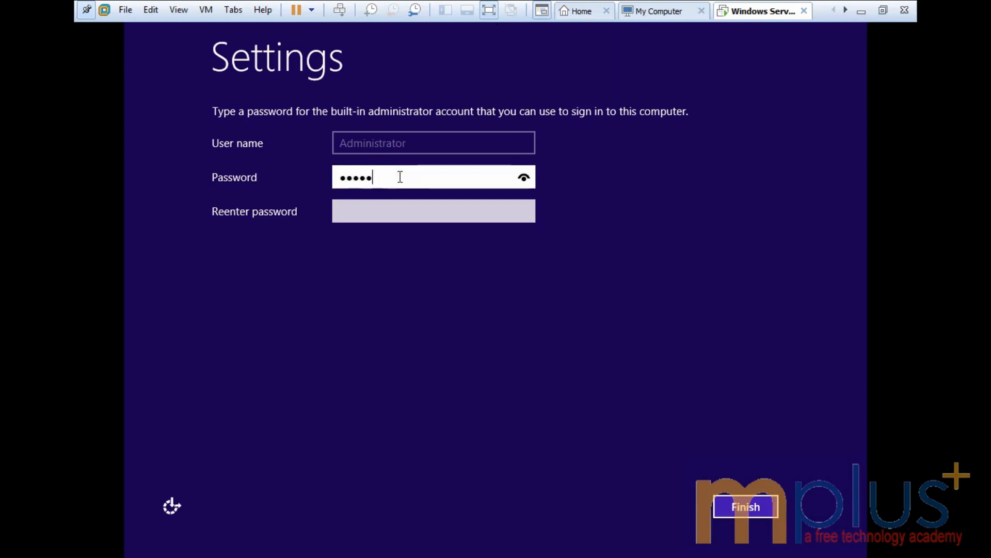
type("d")
key("Tab")
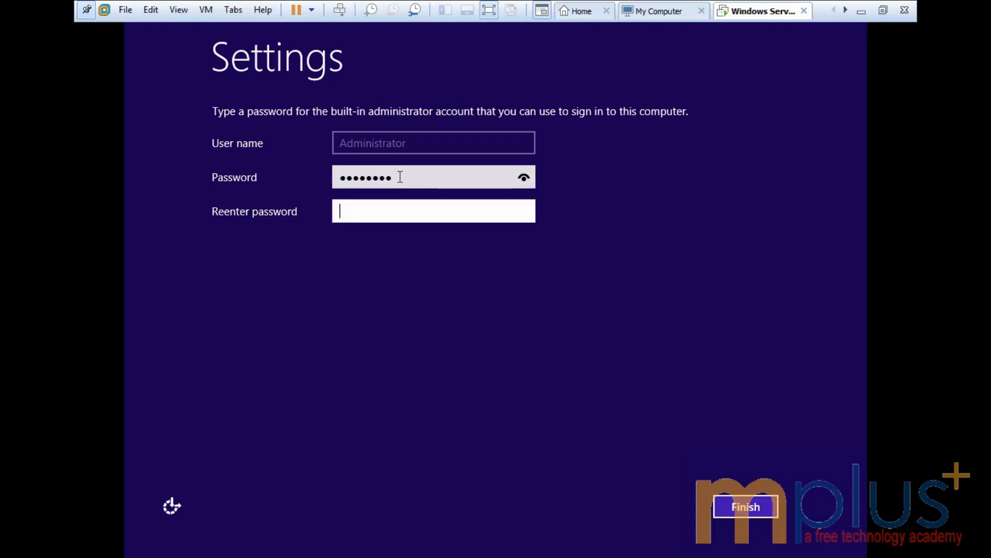
type("P@ssw0rd")
left_click(736, 509)
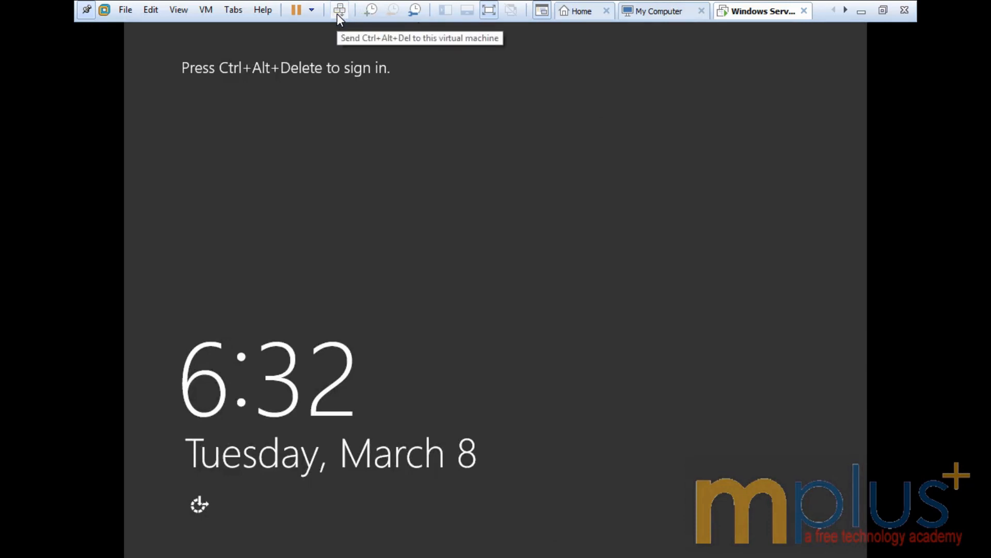
Step: Give the VM keyboard and mouse input once it reaches the lock screen
left_click(236, 89)
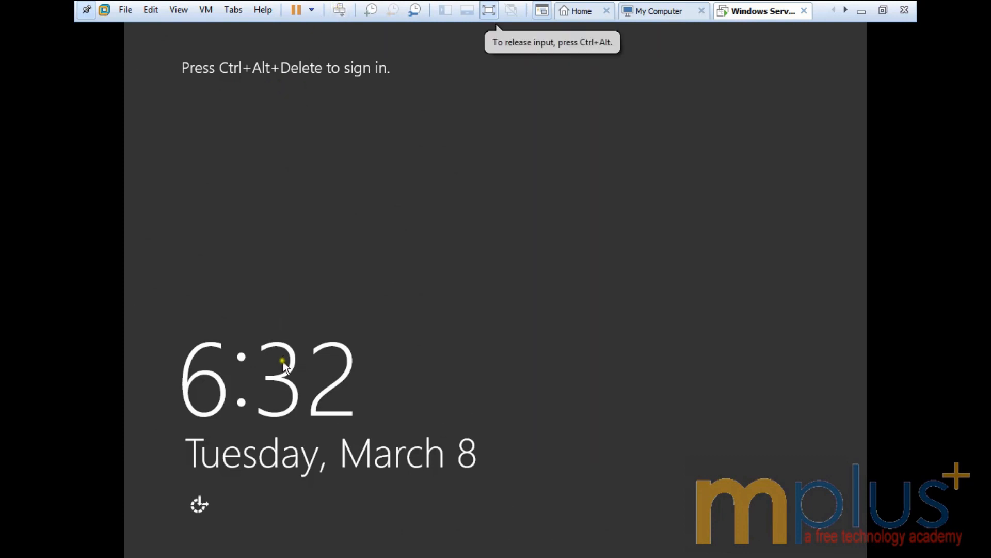
Step: Launch the On-Screen Keyboard from Ease of Access and move it lower on screen
left_click(200, 499)
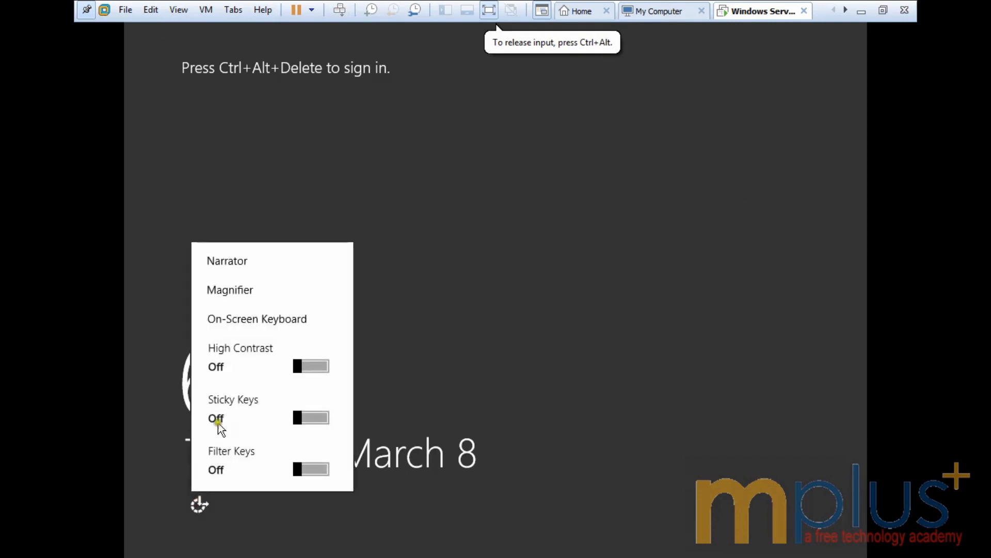
left_click(256, 321)
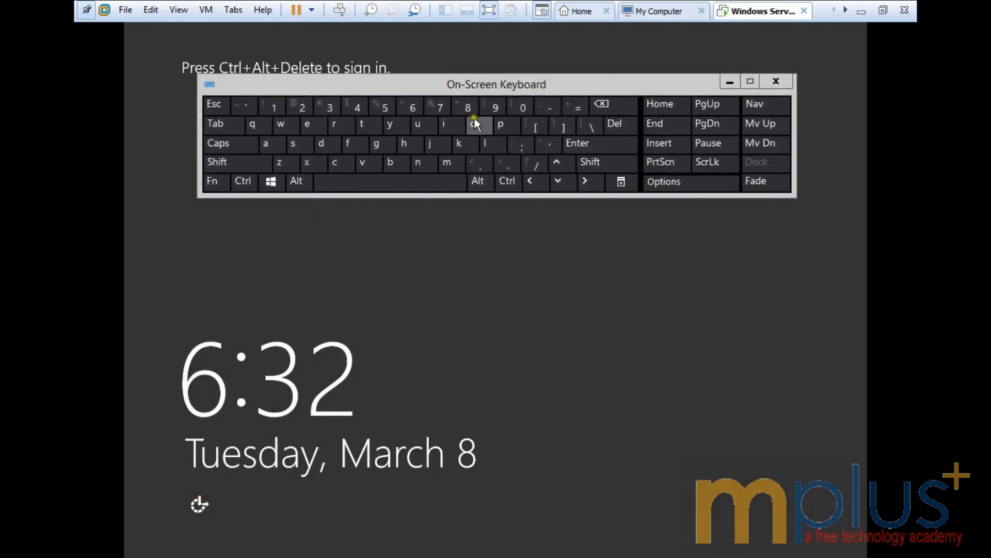
left_click_drag(480, 89, 463, 137)
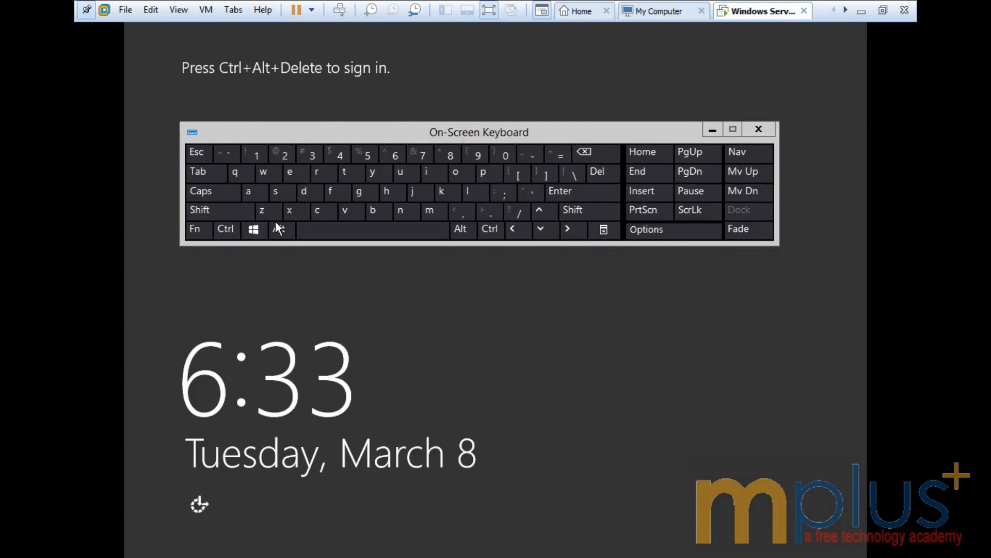
Step: Send Ctrl+Alt+Del with the on-screen keyboard to dismiss the lock screen
left_click(227, 229)
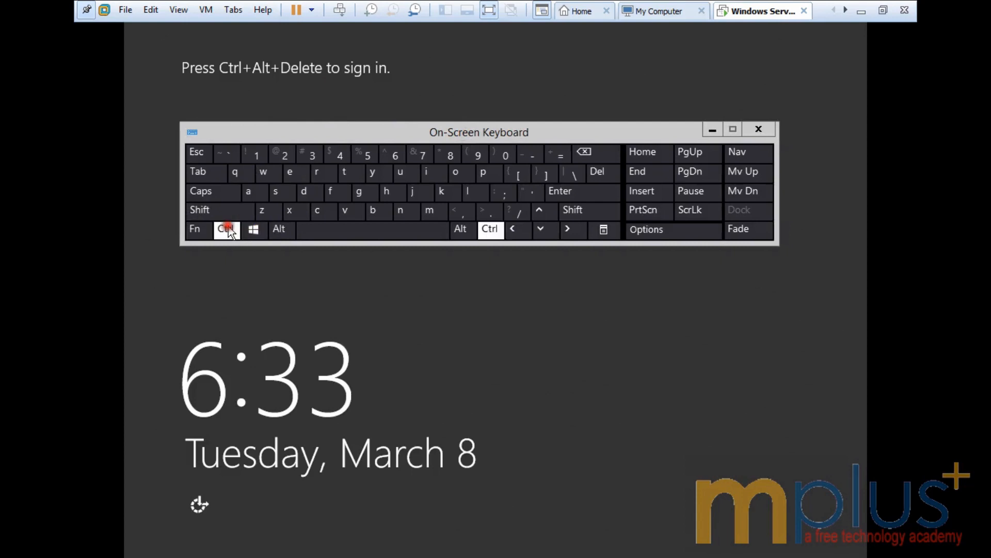
left_click(278, 231)
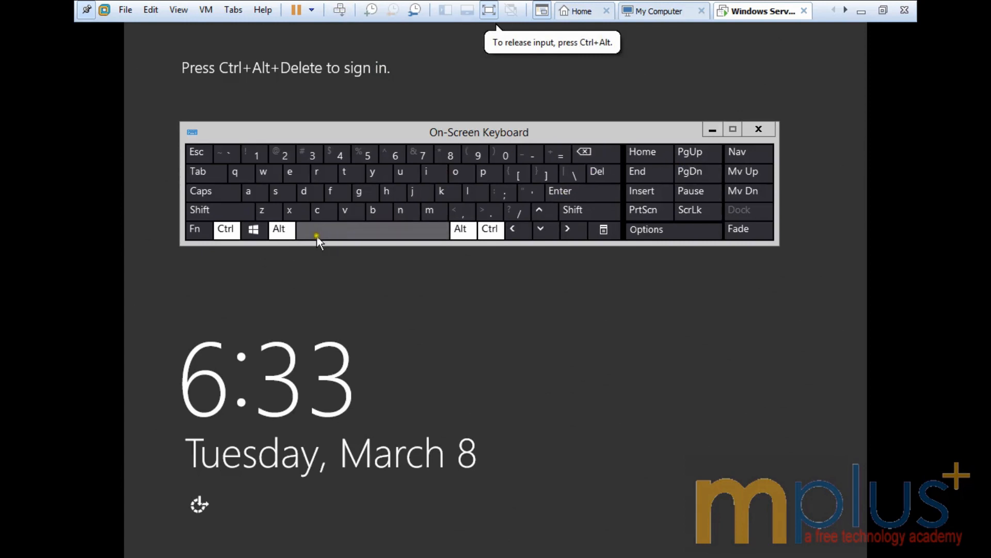
left_click(583, 155)
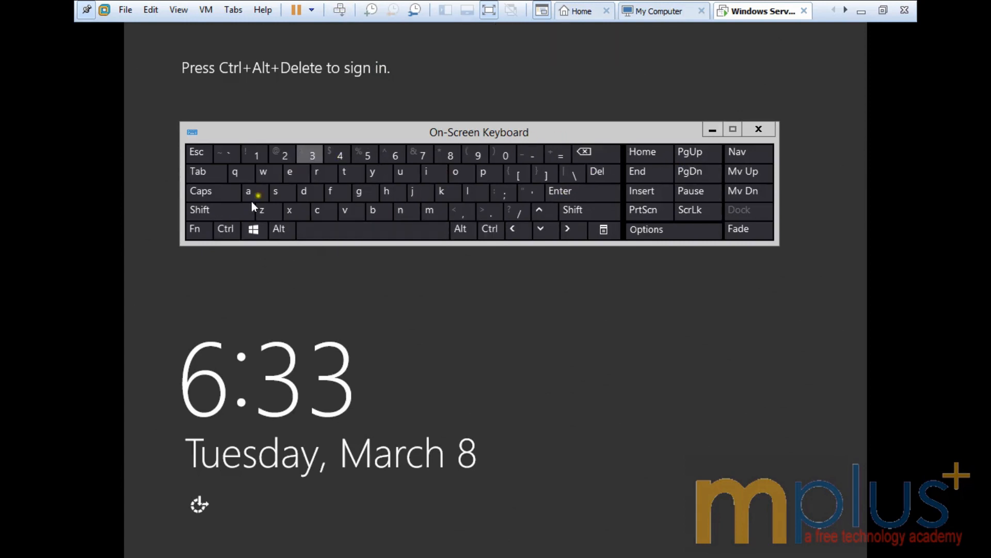
left_click(231, 230)
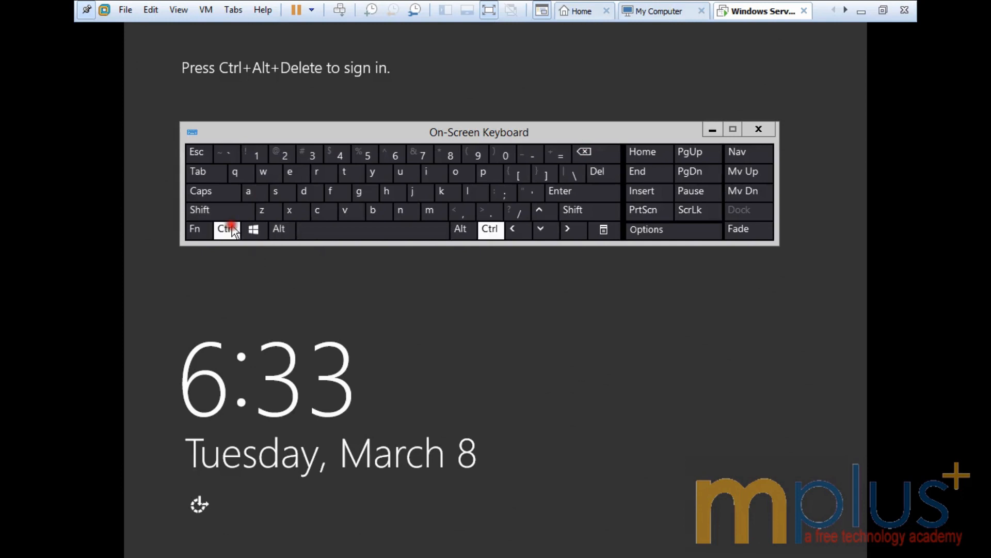
left_click(279, 231)
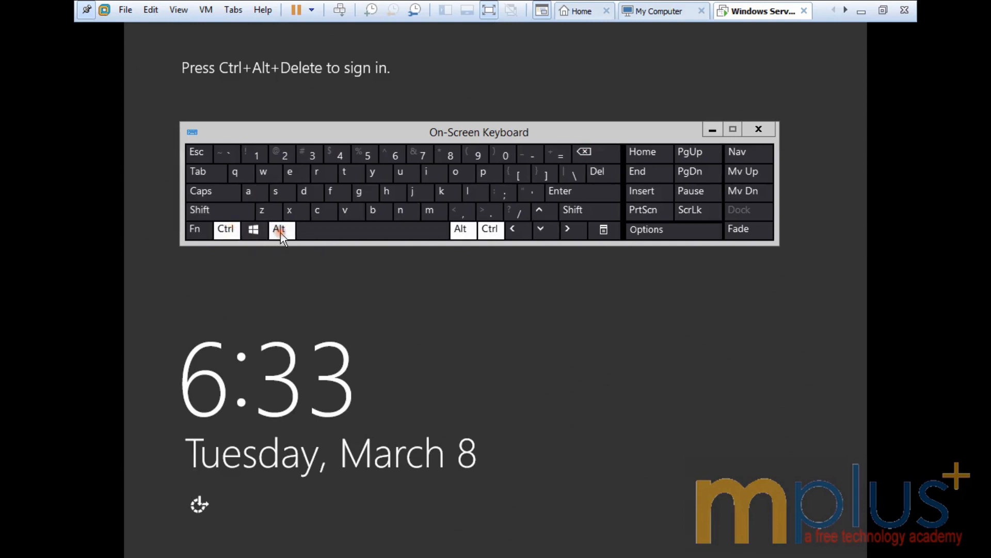
left_click(597, 172)
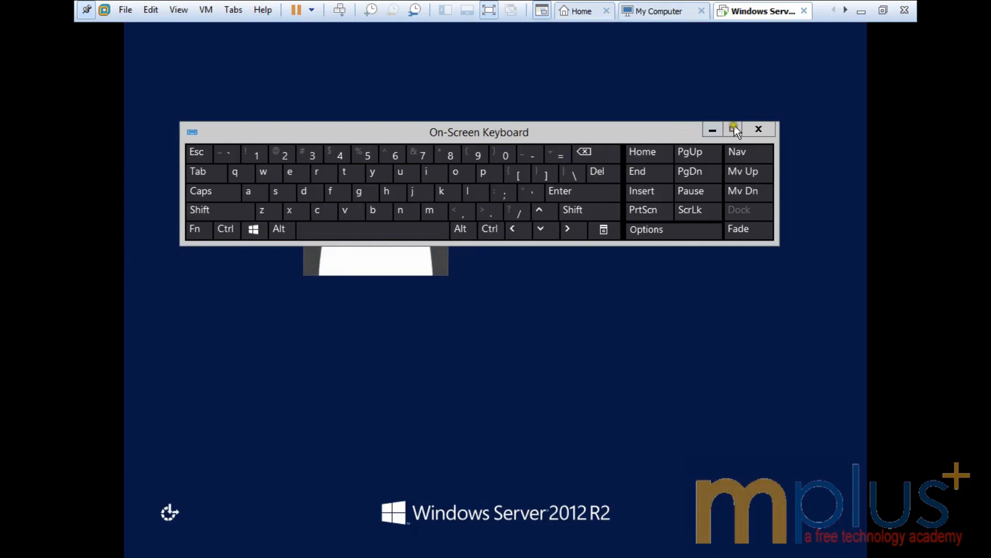
Step: Close the on-screen keyboard and sign in as Administrator with the account password
left_click(768, 130)
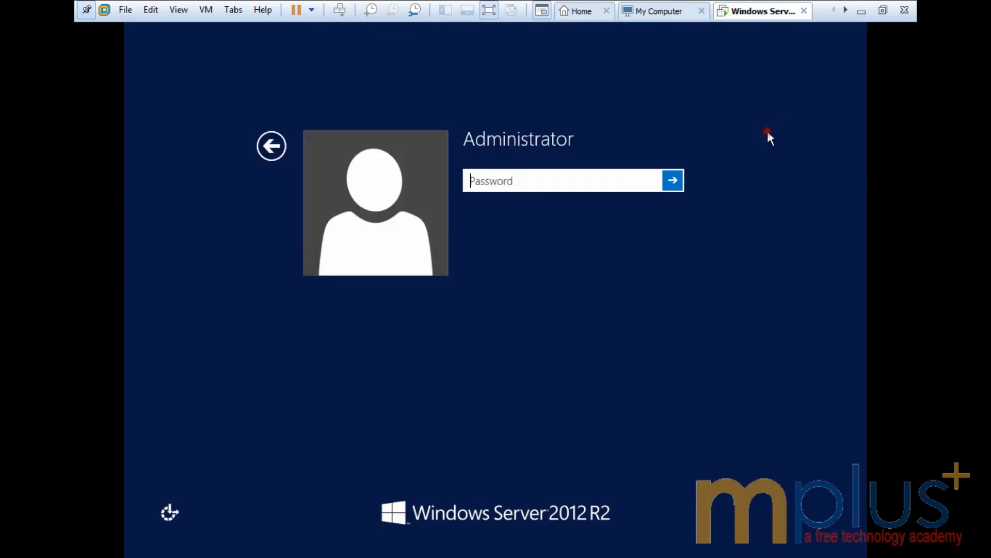
left_click(568, 185)
type("Pa$")
key("BackSpace")
type("$$w0rd")
key("Return")
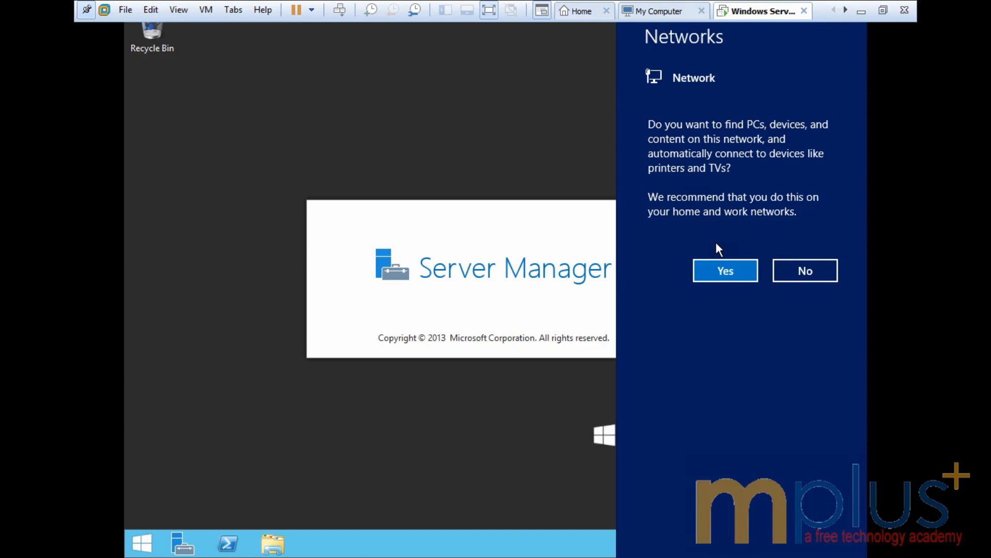
Step: Answer Yes to the Networks prompt to turn on network discovery
left_click(725, 274)
left_click(783, 271)
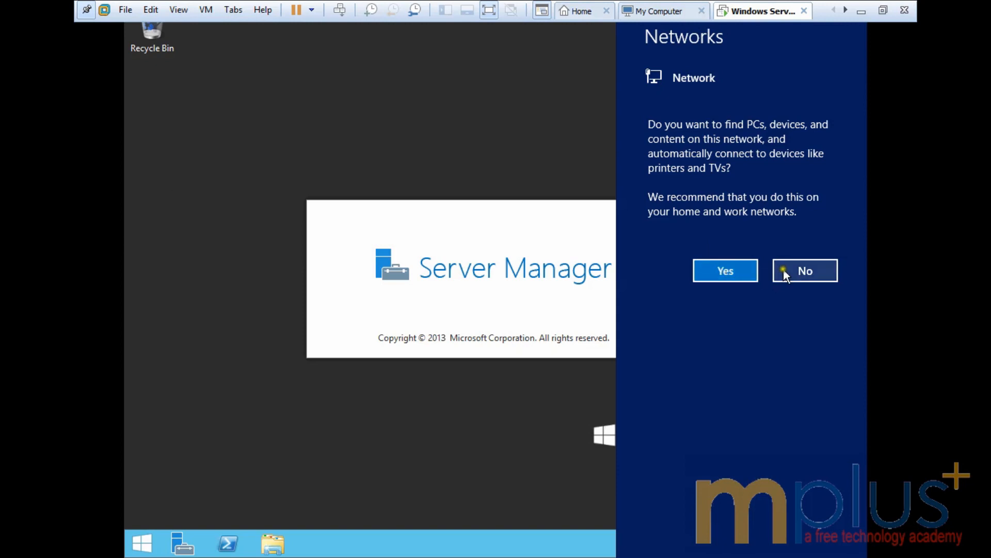
left_click(720, 269)
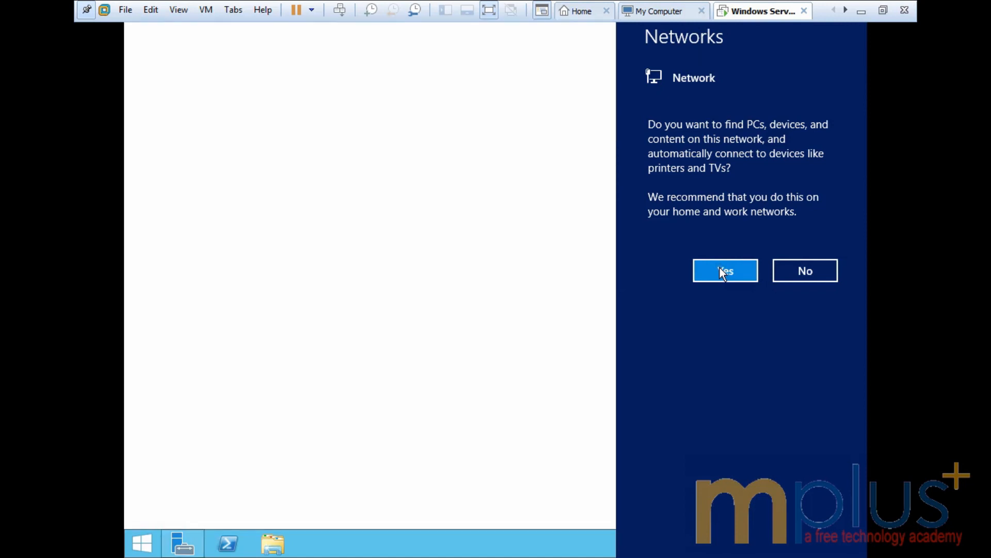
left_click(720, 269)
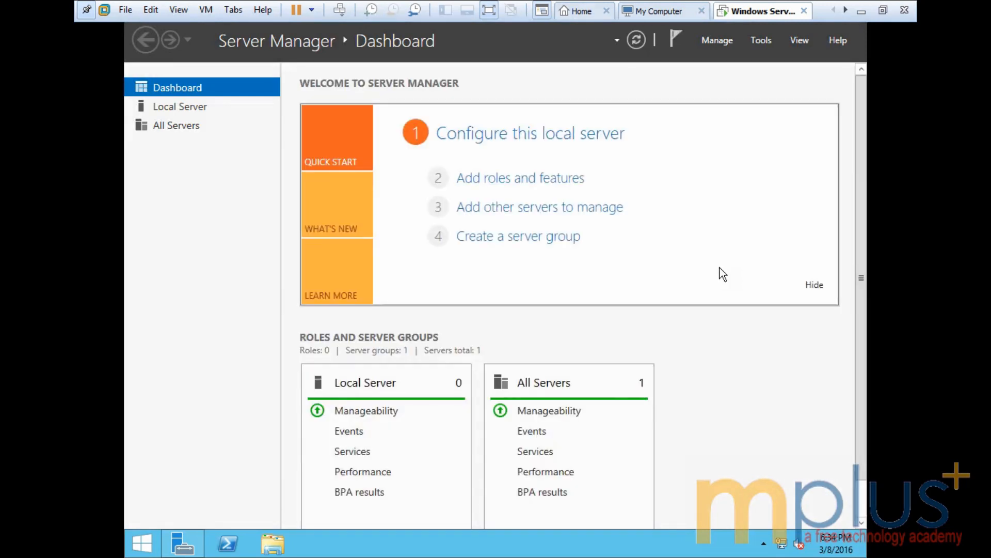
Step: Exit full-screen view and minimize Server Manager to reveal the desktop
left_click(883, 11)
left_click(447, 190)
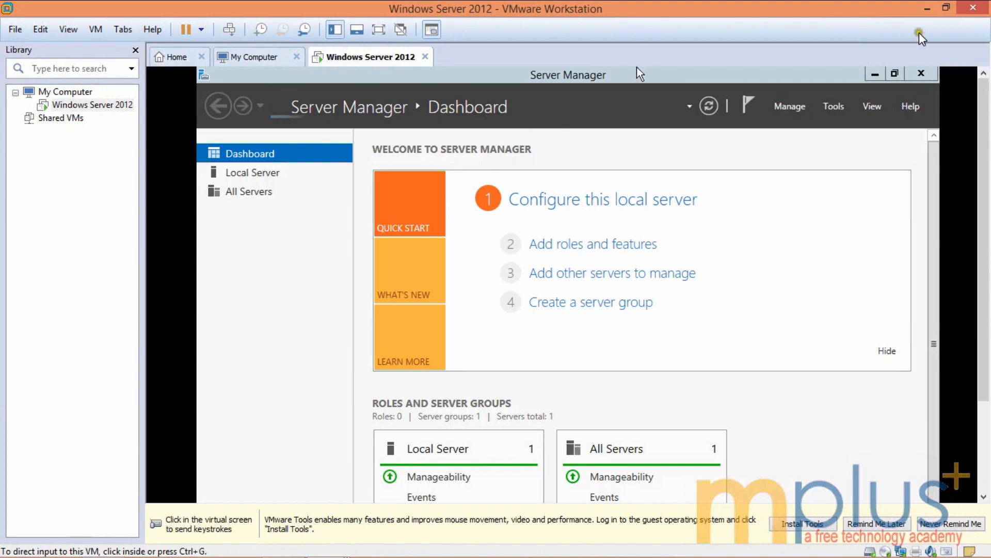
left_click(895, 74)
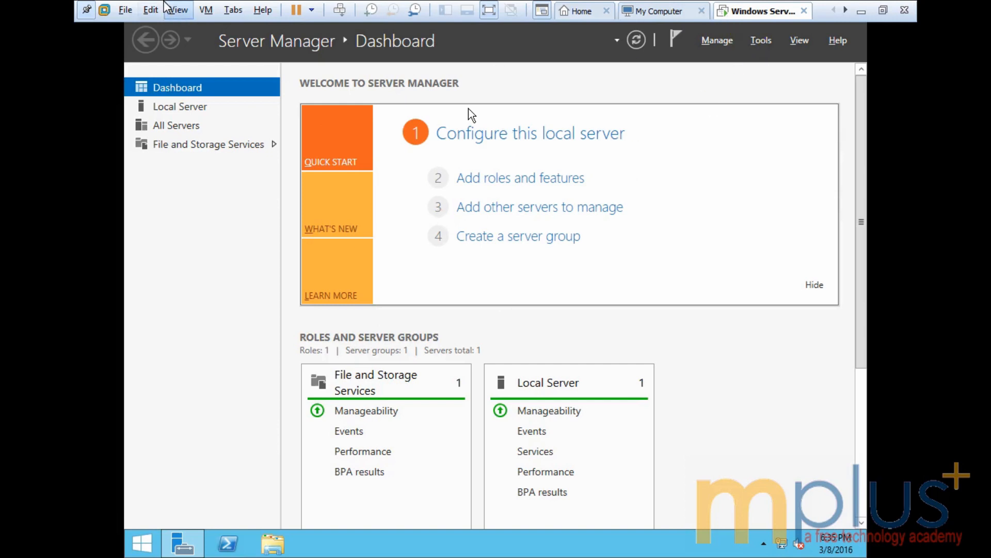
left_click(79, 15)
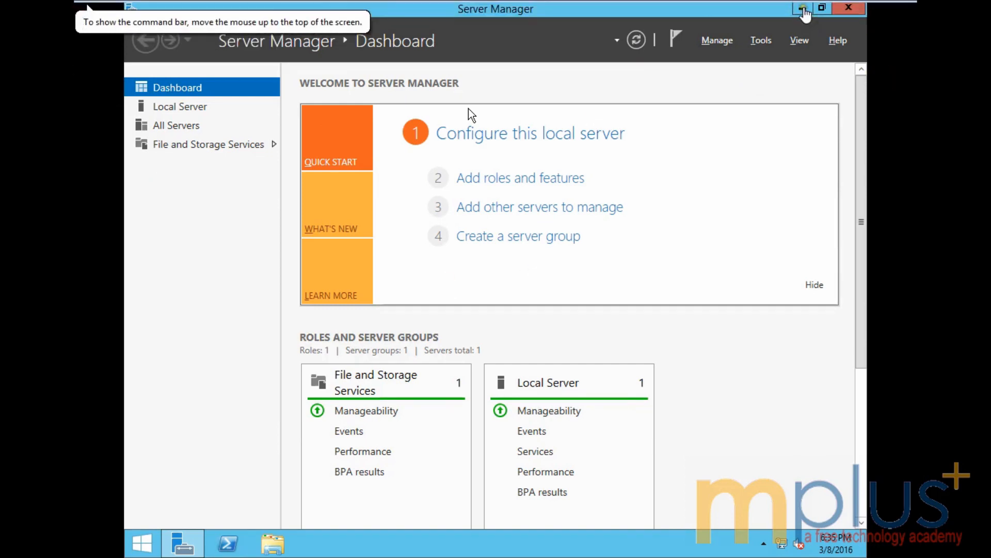
left_click(801, 9)
left_click(802, 10)
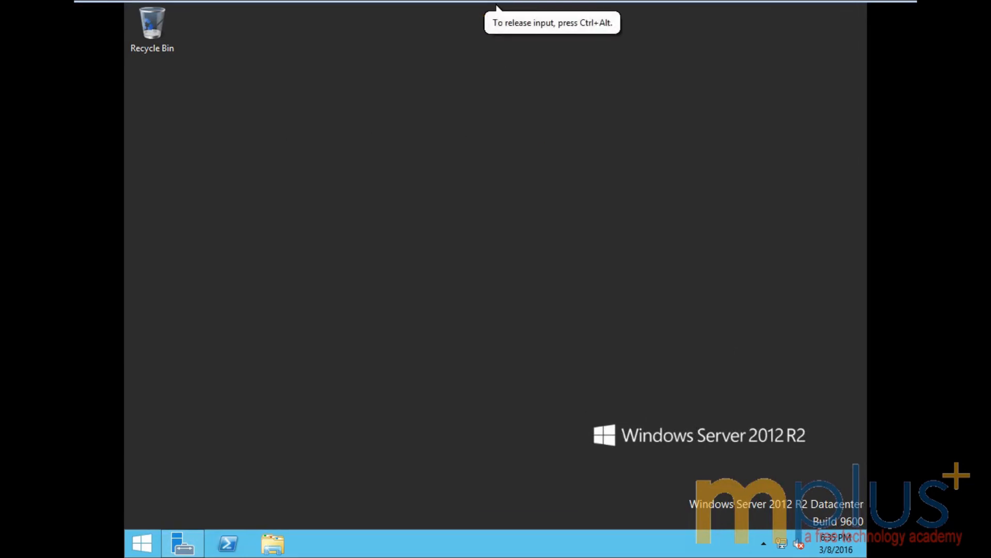
Step: Attach the VMware Tools installer disc via VM > Install VMware Tools
key("ctrl+alt")
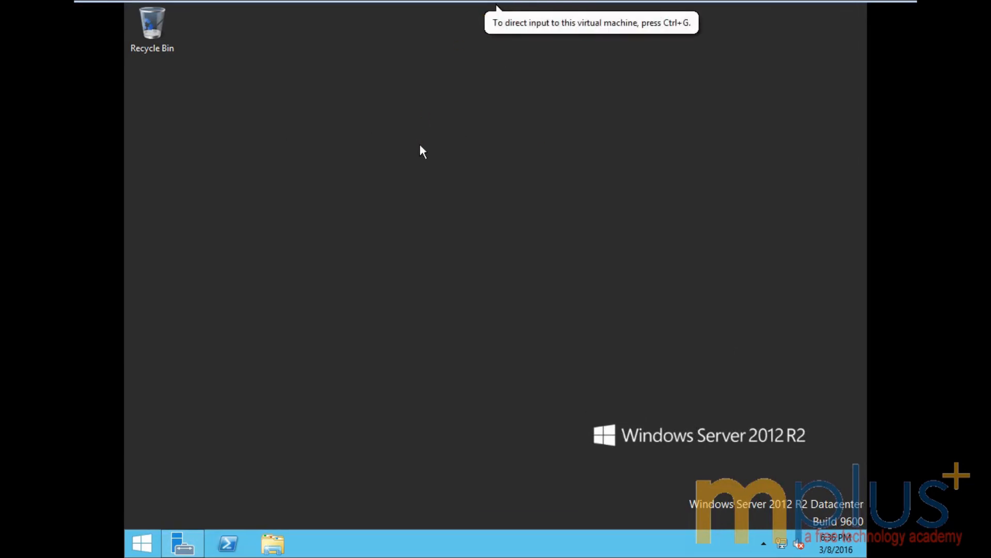
key("ctrl+g")
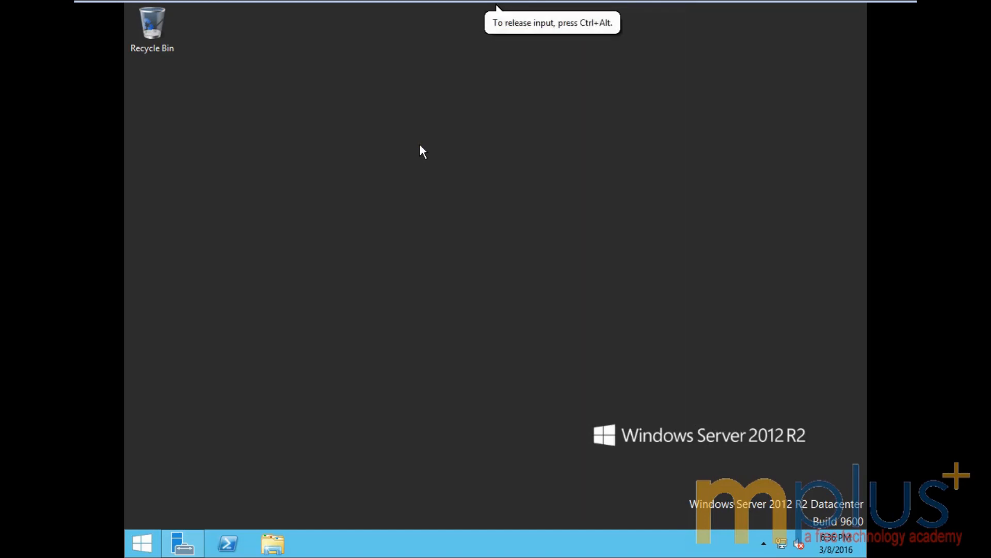
key("ctrl+alt")
left_click(420, 145)
mouse_move(208, 1)
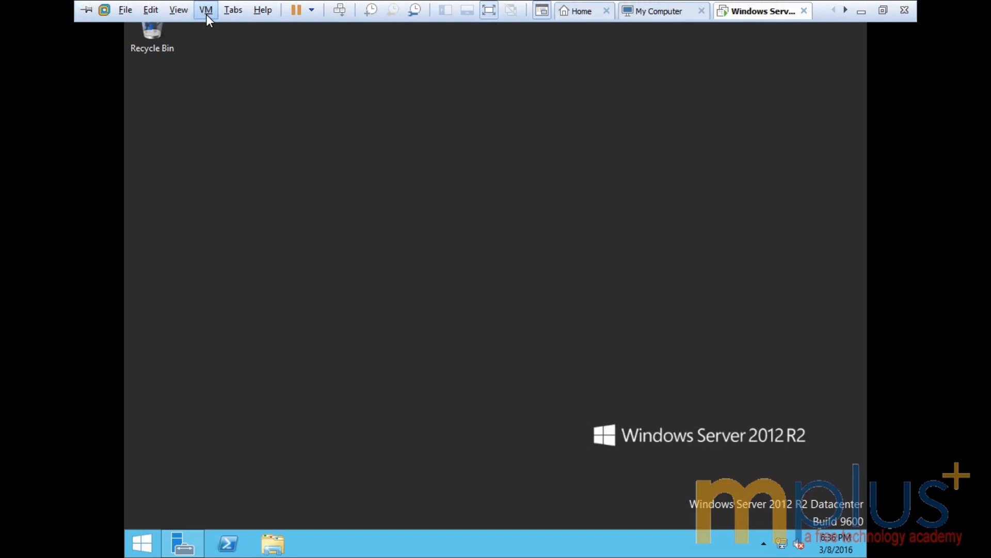
left_click(206, 14)
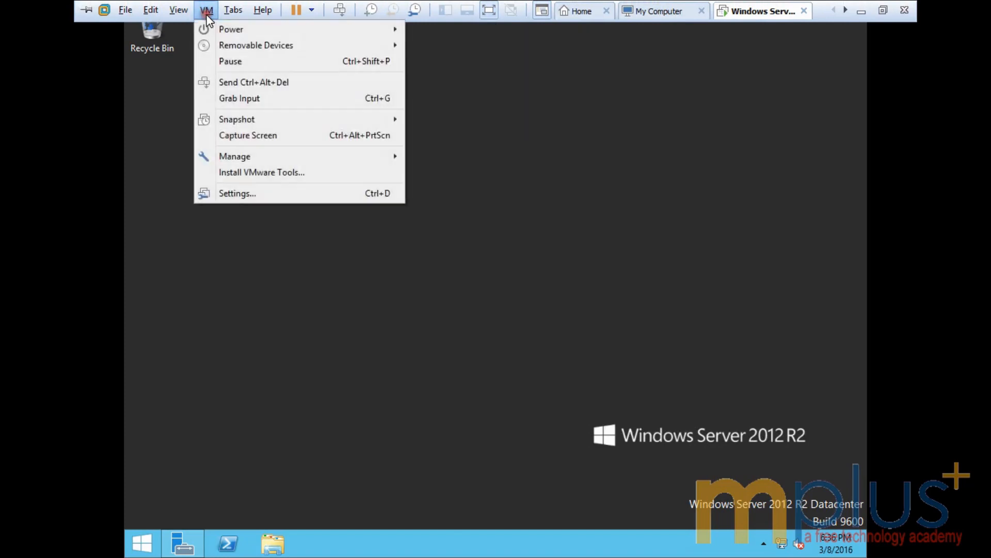
left_click(230, 174)
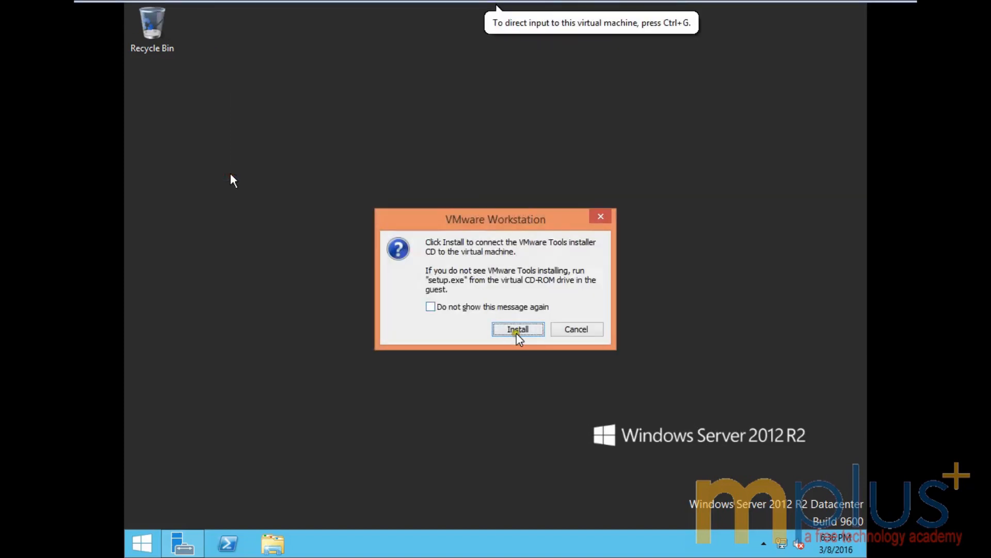
left_click(516, 330)
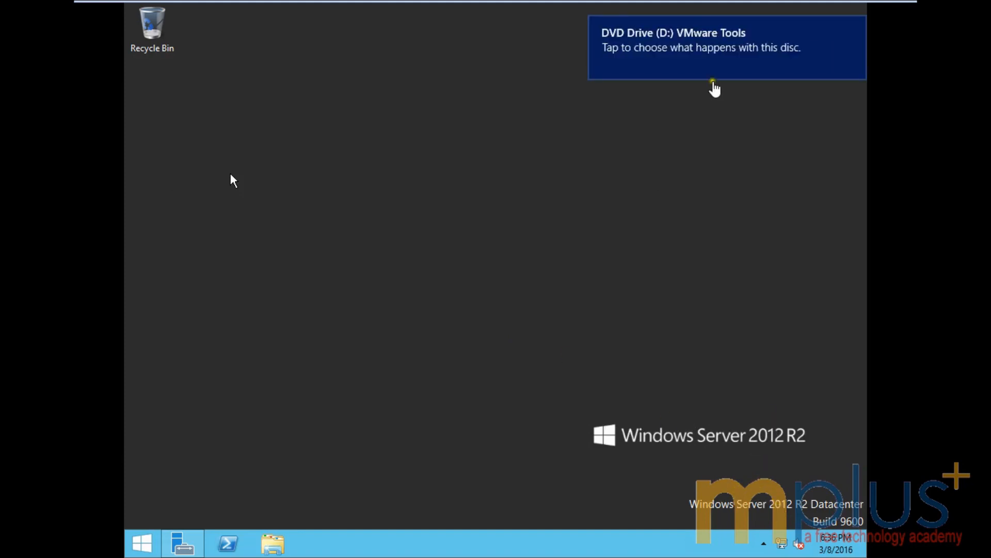
Step: Run setup64.exe from the VMware Tools DVD Drive notification
left_click(709, 48)
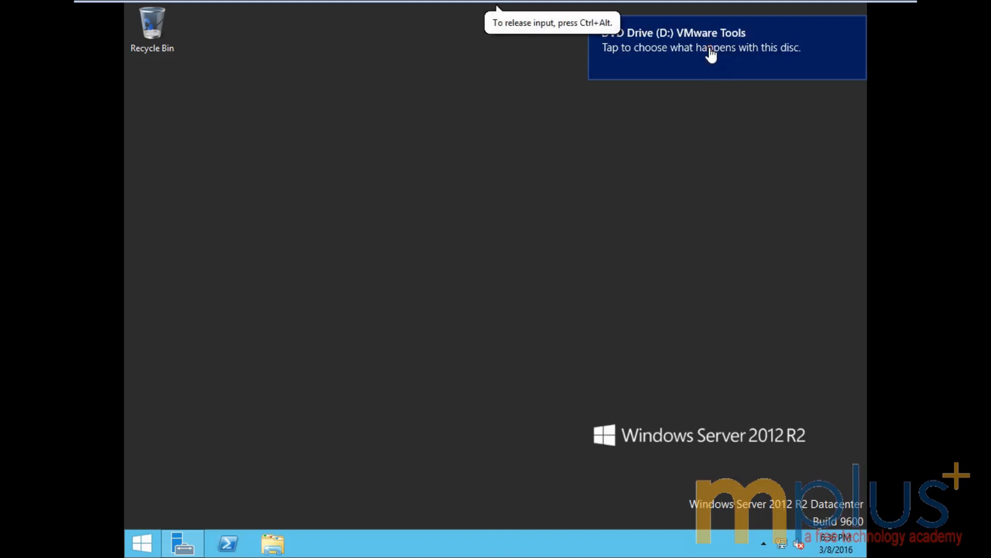
left_click(709, 49)
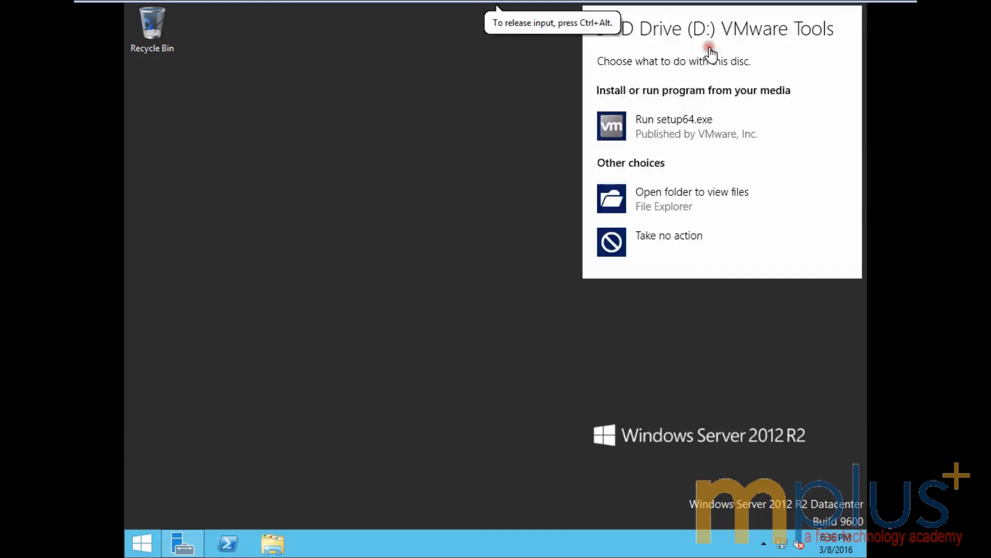
left_click(663, 122)
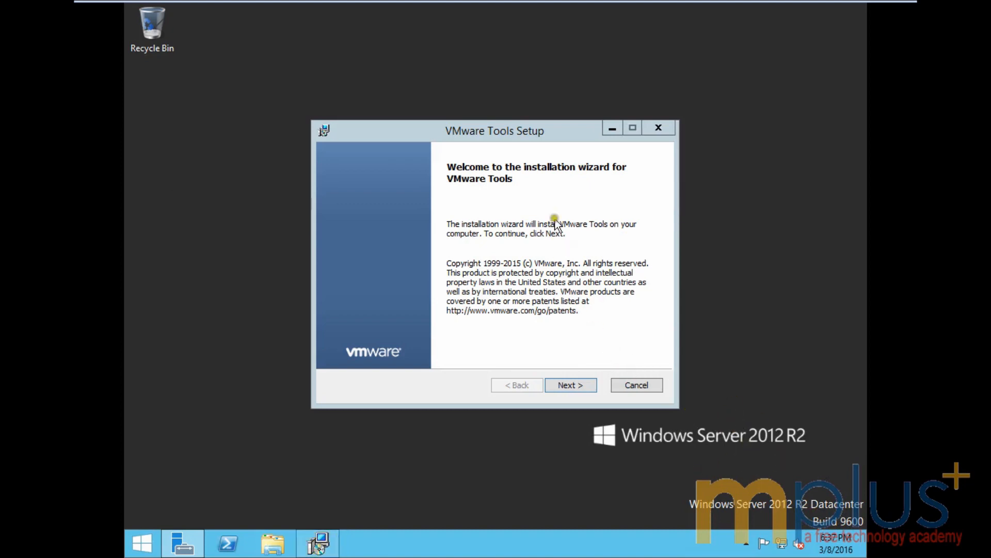
Step: Install VMware Tools with the Typical setup type, then finish and restart the guest
left_click(566, 385)
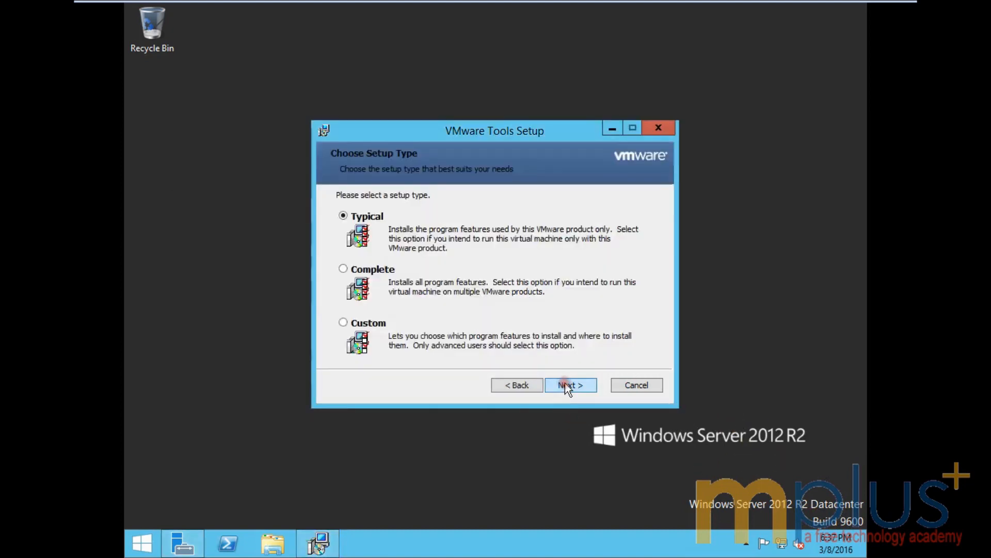
left_click(566, 385)
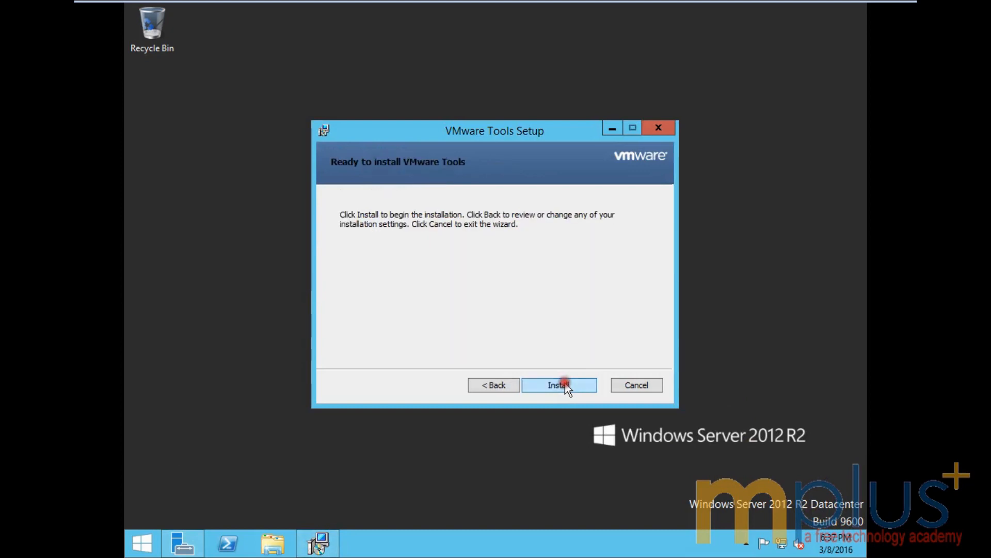
left_click(566, 384)
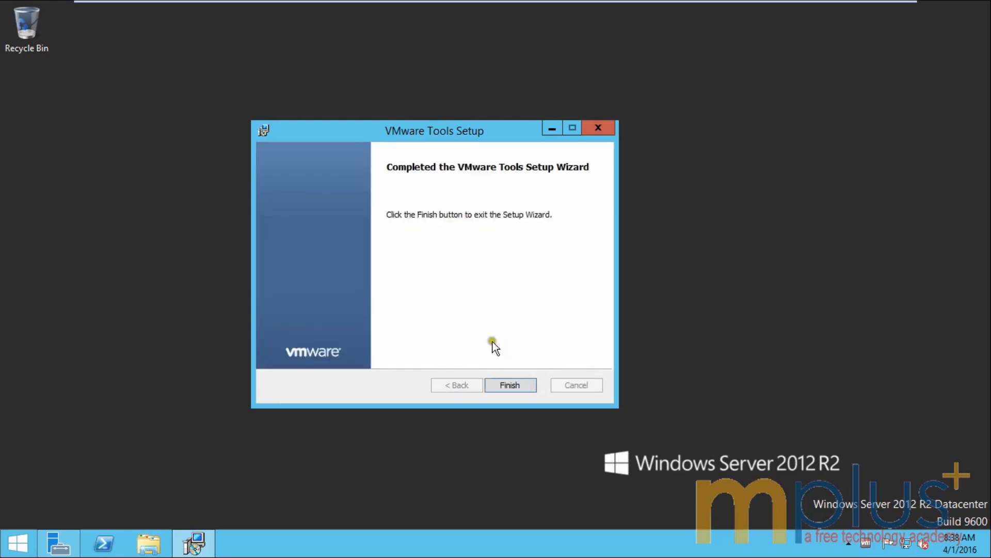
left_click(512, 386)
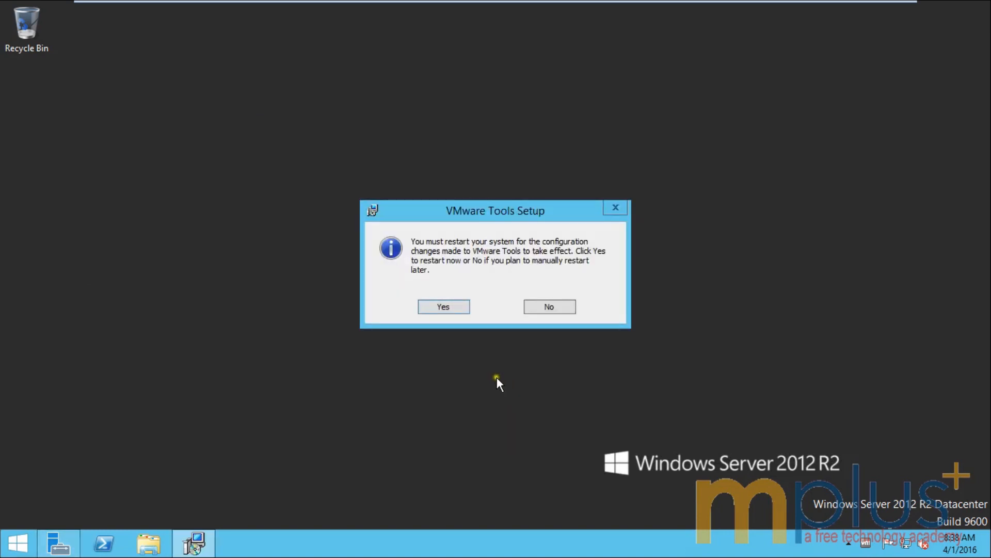
left_click(443, 307)
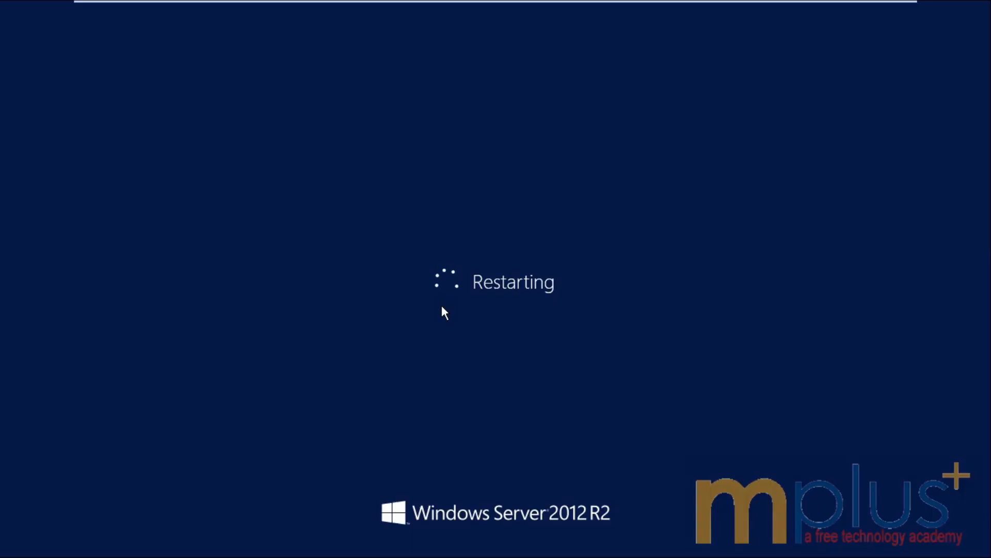
Step: Minimize the virtual machine and refresh the host desktop
mouse_move(769, 2)
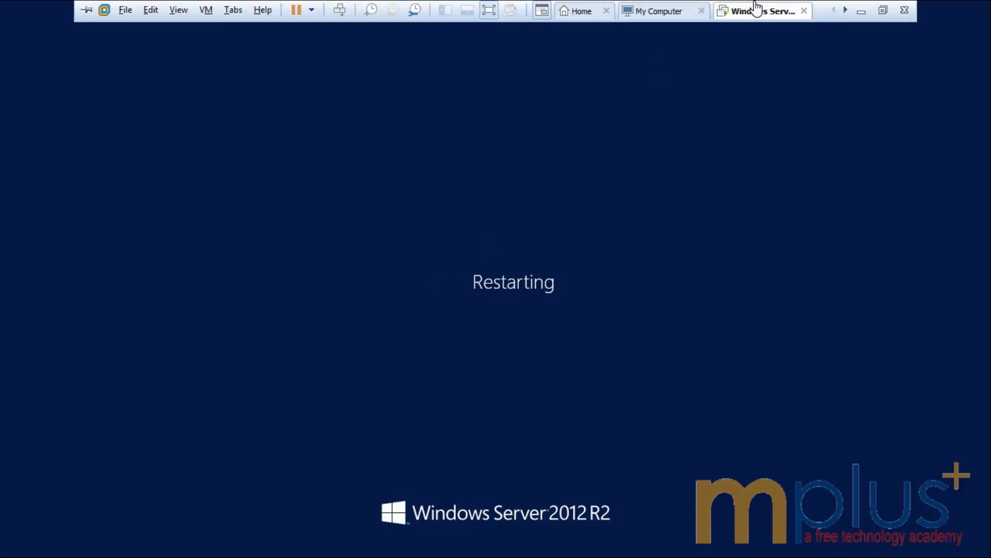
left_click(858, 11)
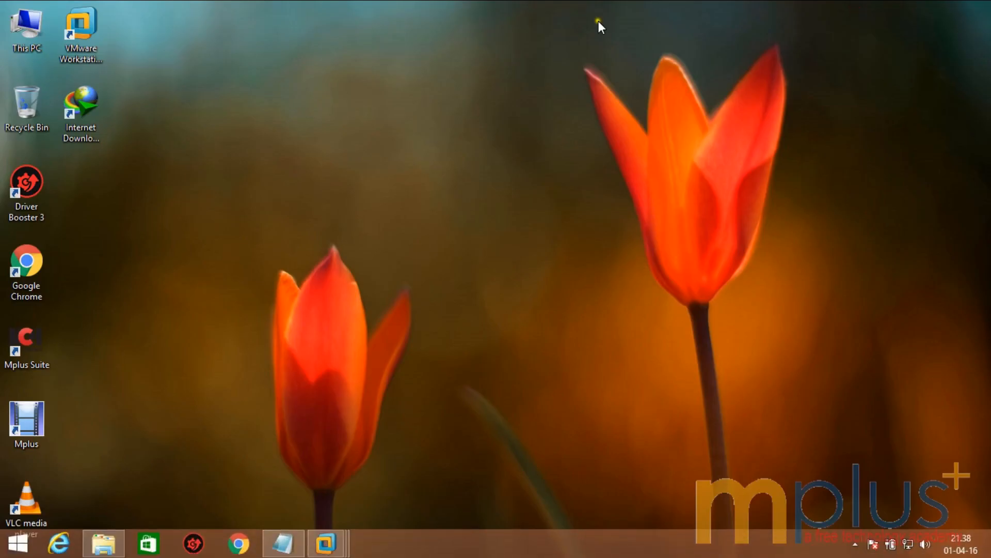
right_click(280, 115)
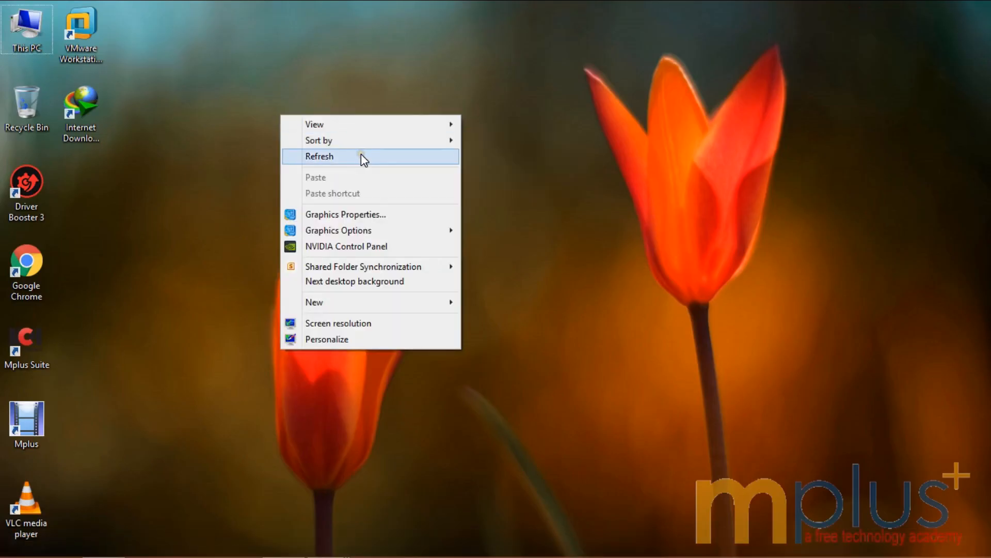
left_click(361, 154)
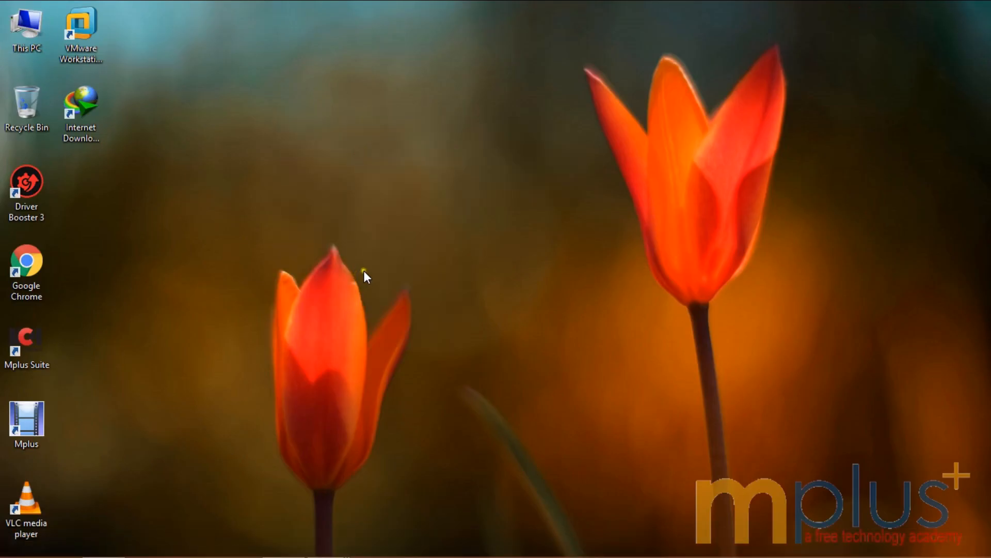
Step: Restore the Windows Server VM full screen and send Ctrl+Alt+Del to leave the lock screen
mouse_move(327, 543)
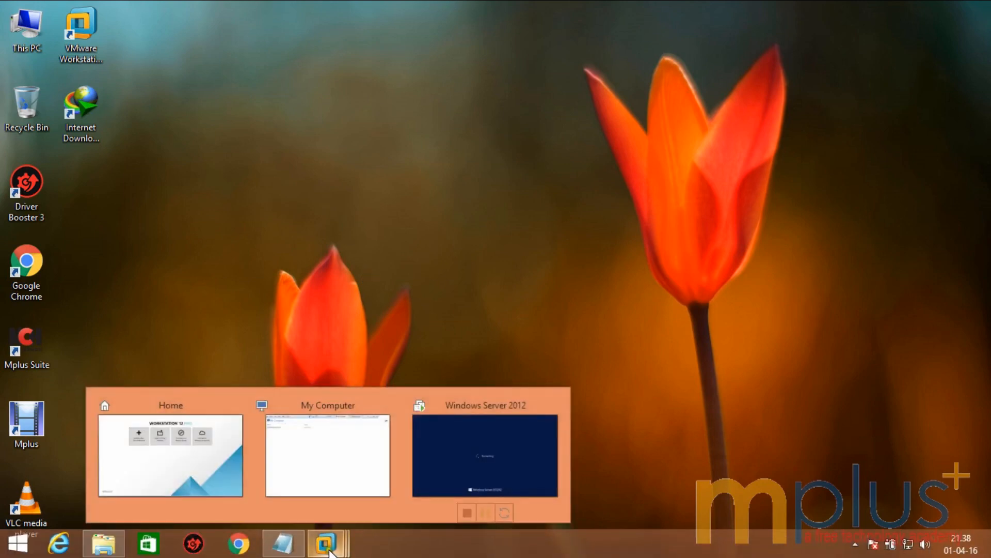
left_click(493, 446)
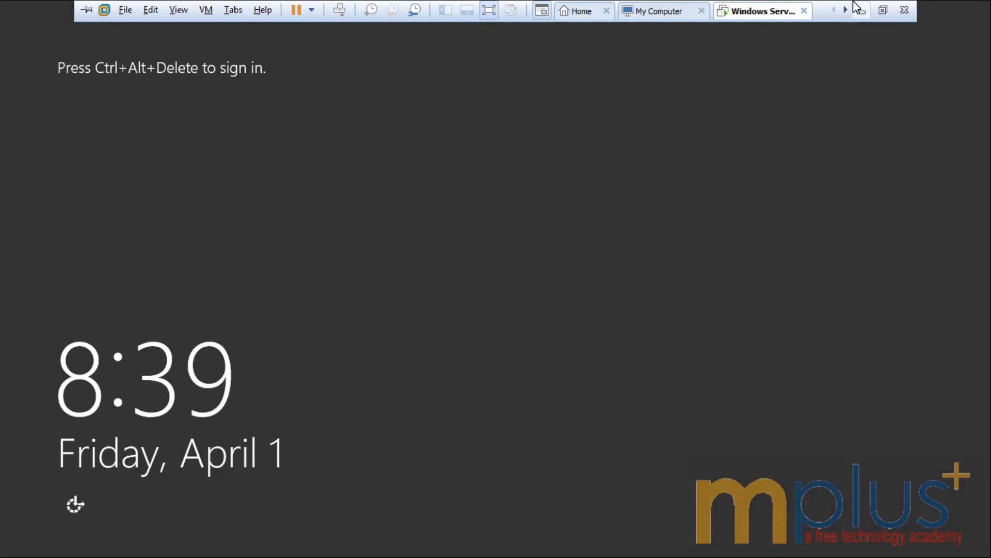
left_click(339, 9)
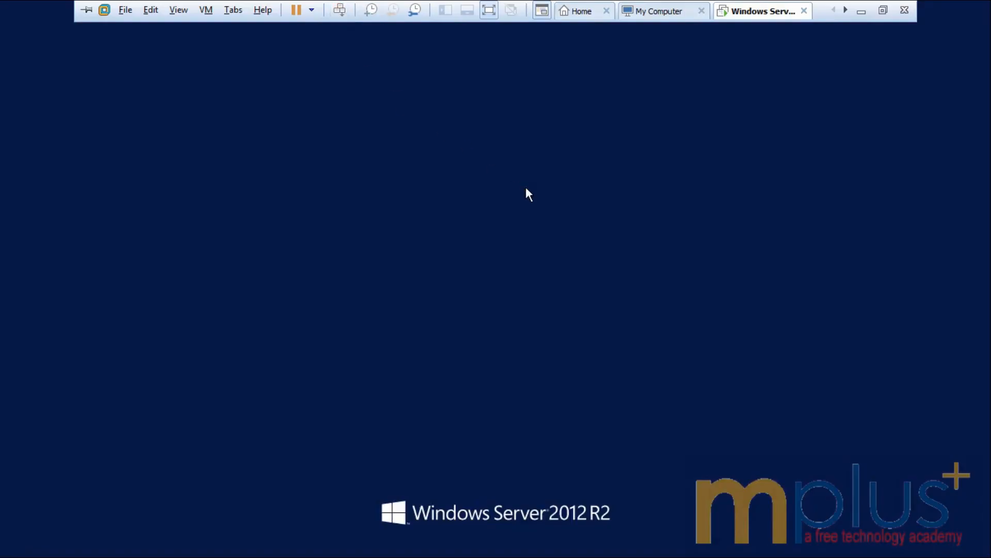
Step: Enter the Administrator password and wait for the Windows Server 2012 R2 Datacenter desktop
type("P")
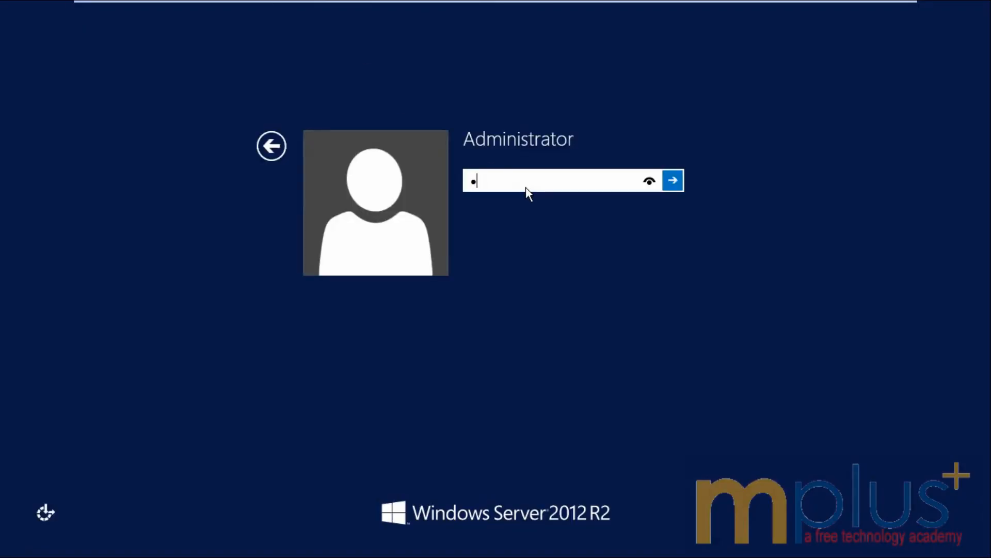
type("a$$w0rd")
key("Return")
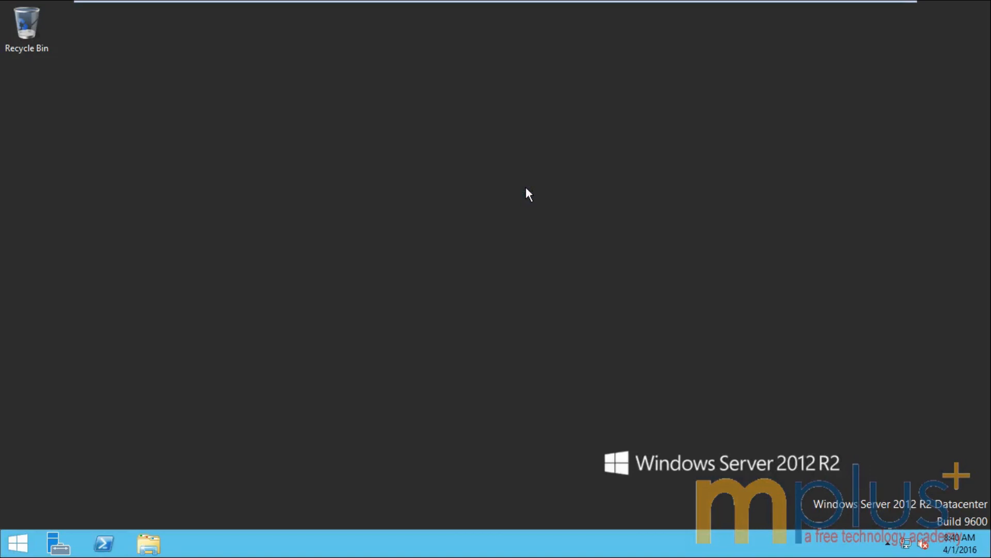
mouse_move(506, 1)
mouse_move(775, 2)
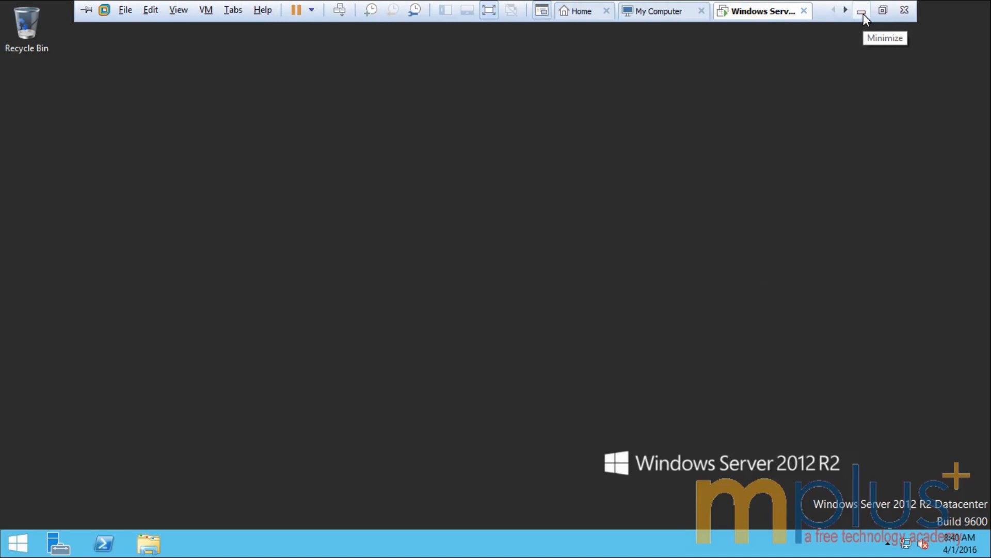
Step: On the host, browse from Software into the Office folder and copy the KMSAuto Net 2015 folder
left_click(862, 12)
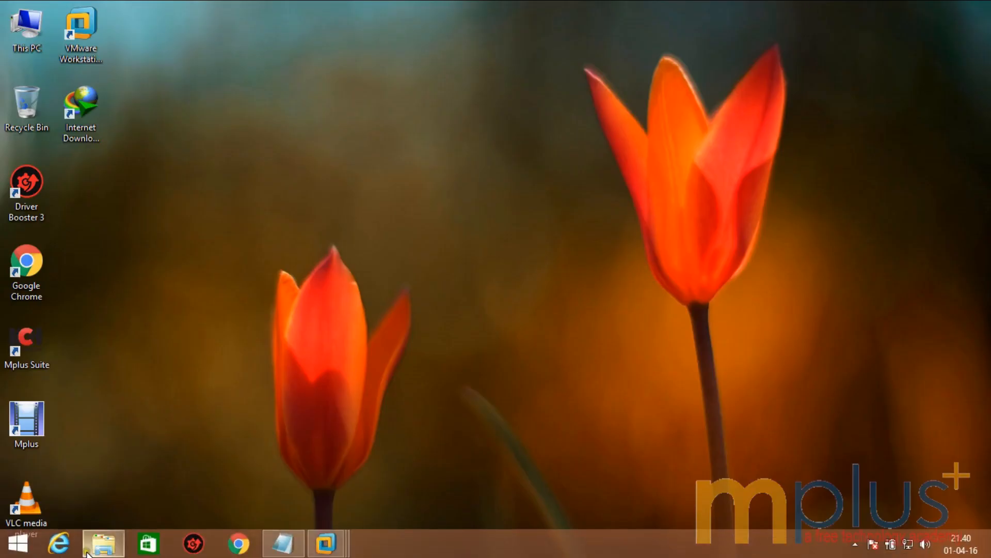
left_click(104, 542)
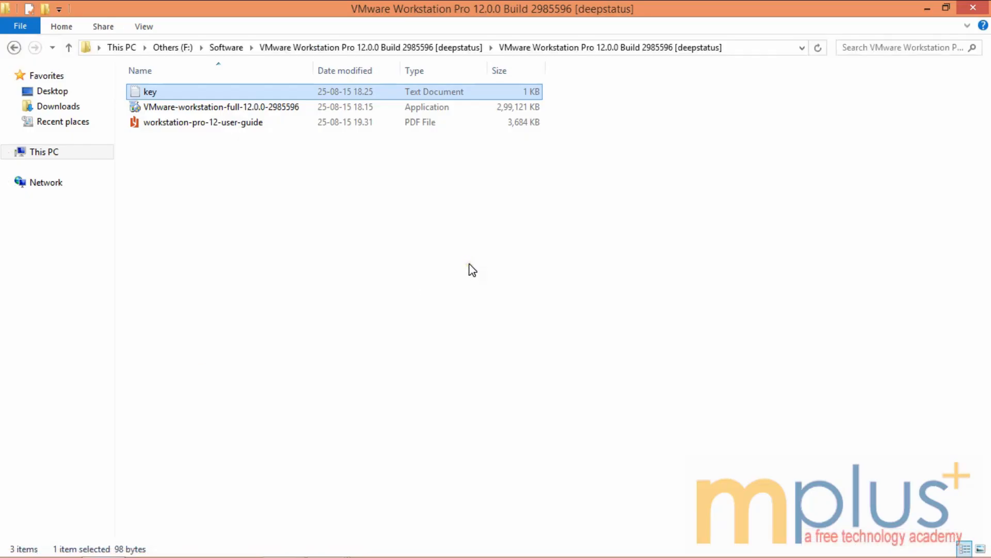
key("alt+Up")
key("alt+Up")
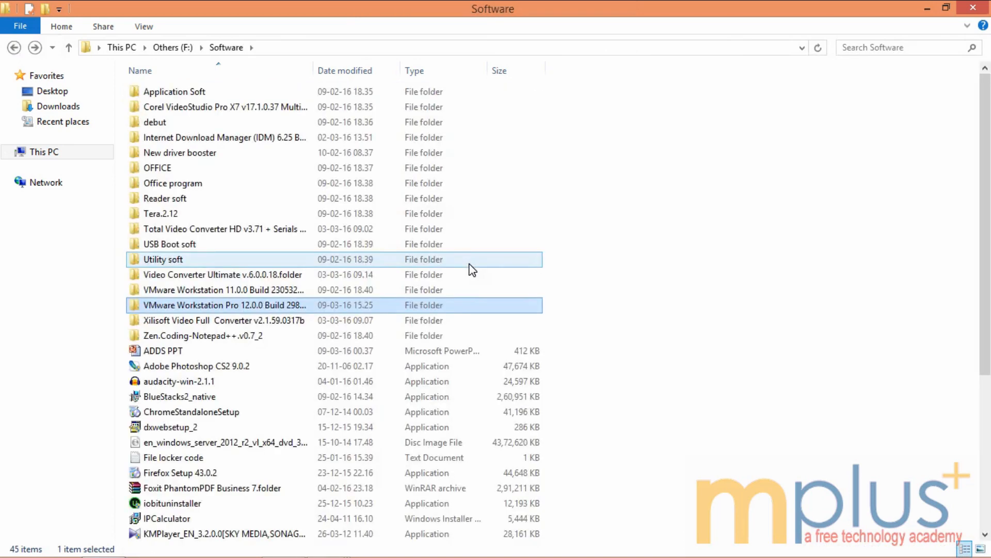
double_click(214, 184)
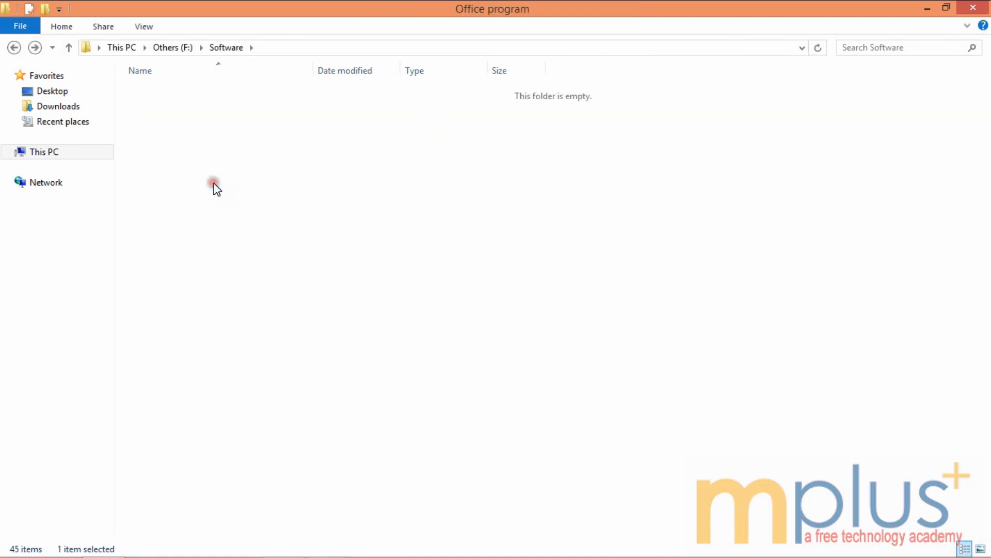
left_click(204, 107)
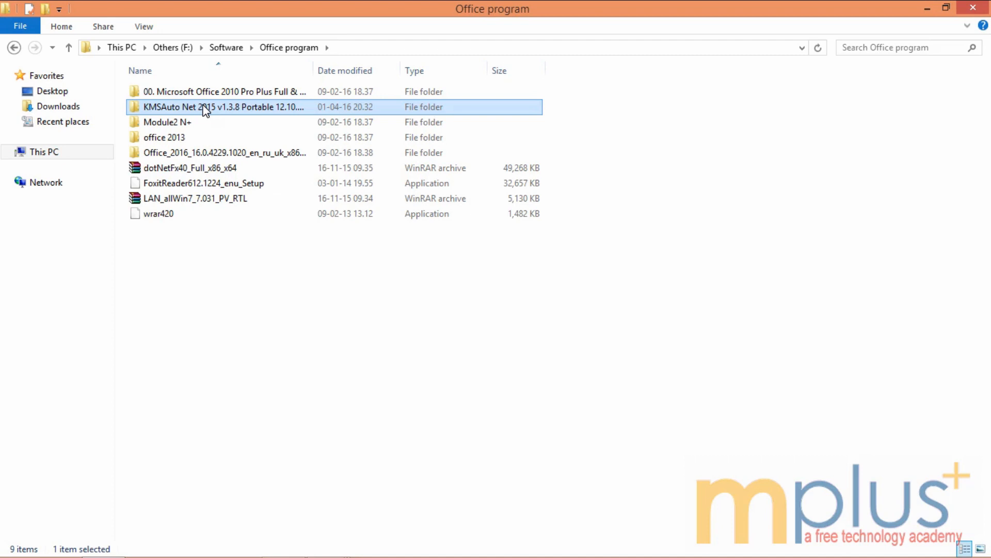
right_click(206, 110)
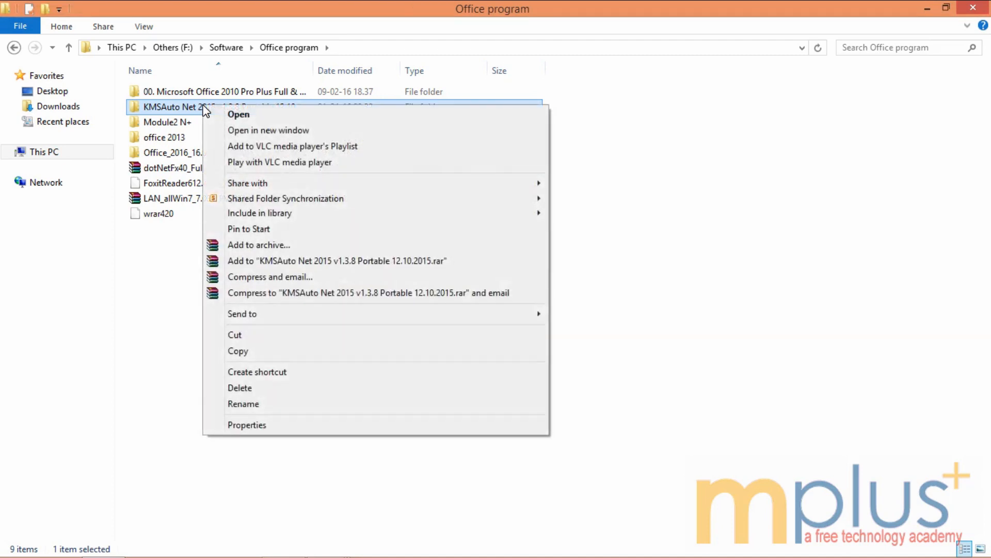
left_click(278, 352)
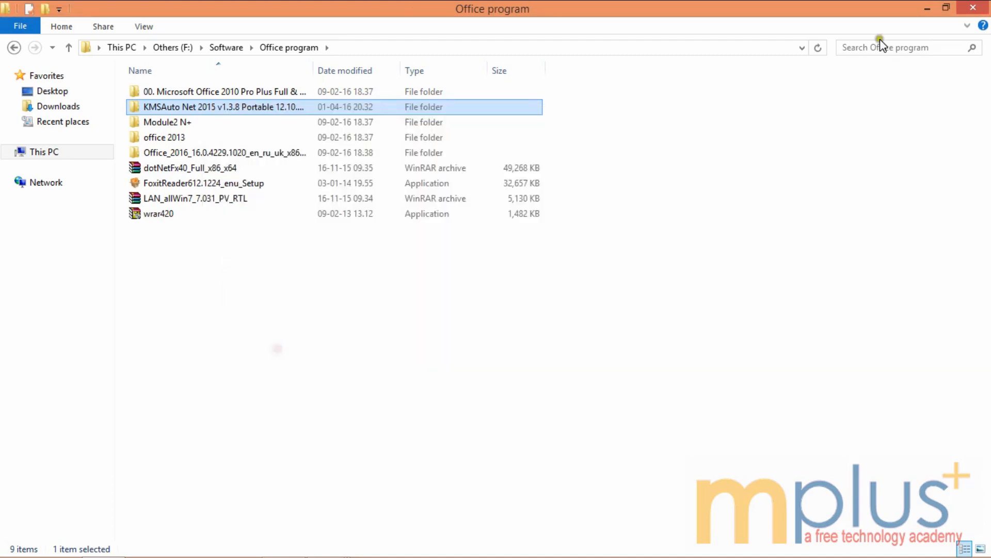
Step: Hide the host Explorer window and bring the Windows Server 2012 VM back full screen
left_click(927, 9)
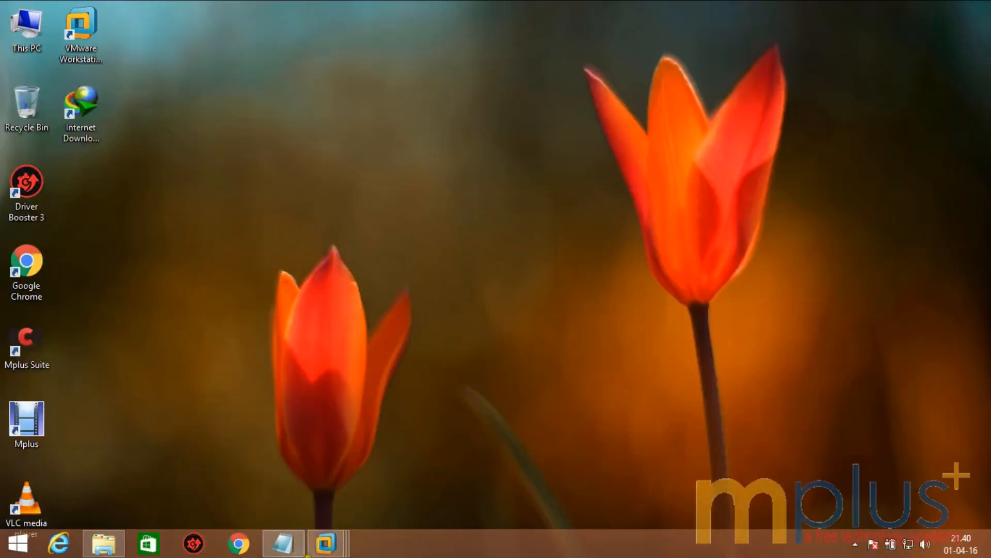
mouse_move(326, 542)
left_click(499, 446)
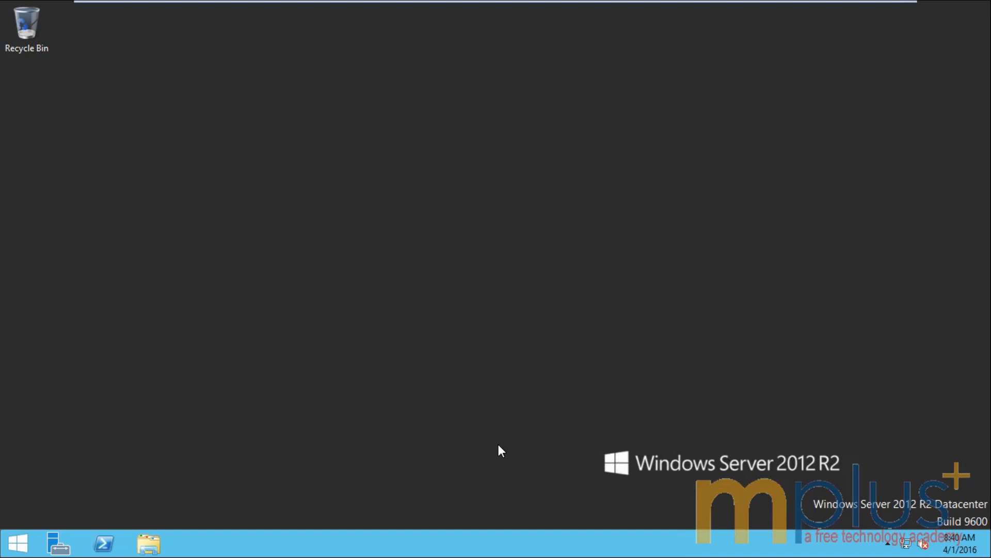
Step: Minimize Server Manager, refresh the guest desktop and paste the KMSAuto Net 2015 folder onto it
left_click(438, 391)
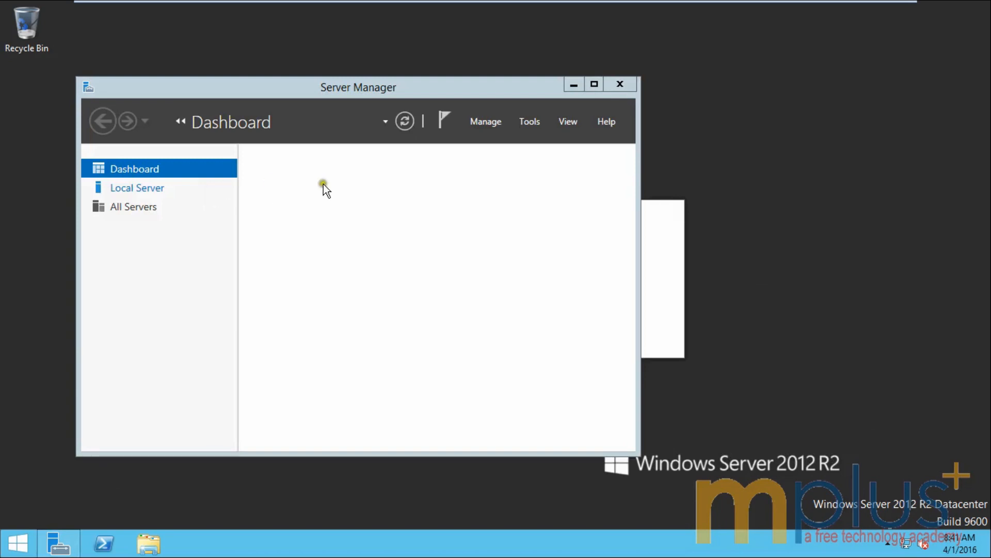
left_click(570, 87)
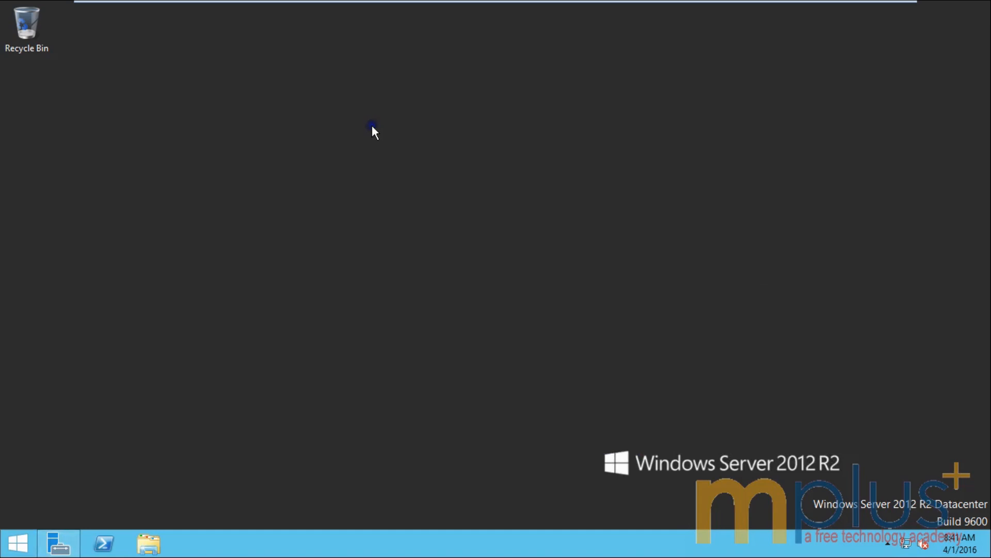
right_click(385, 134)
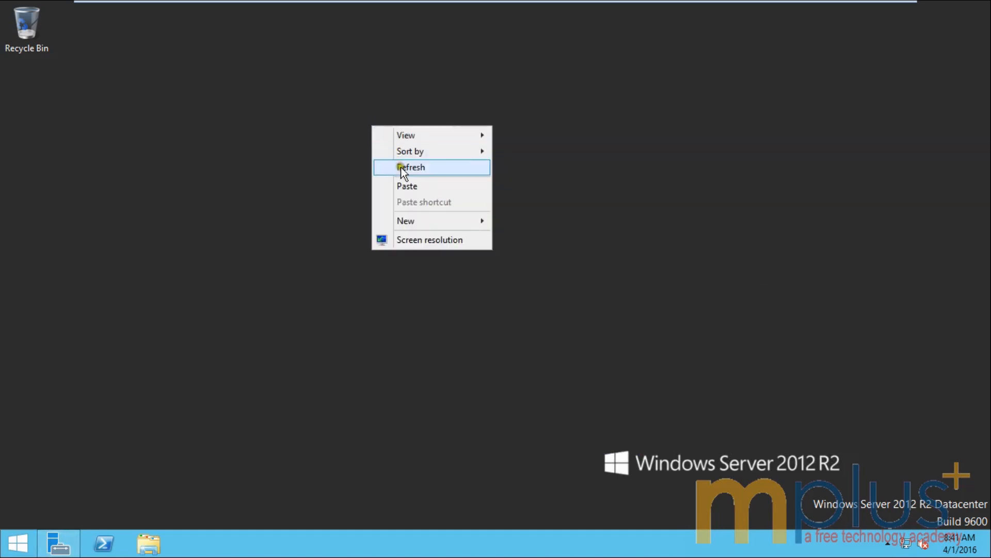
left_click(402, 168)
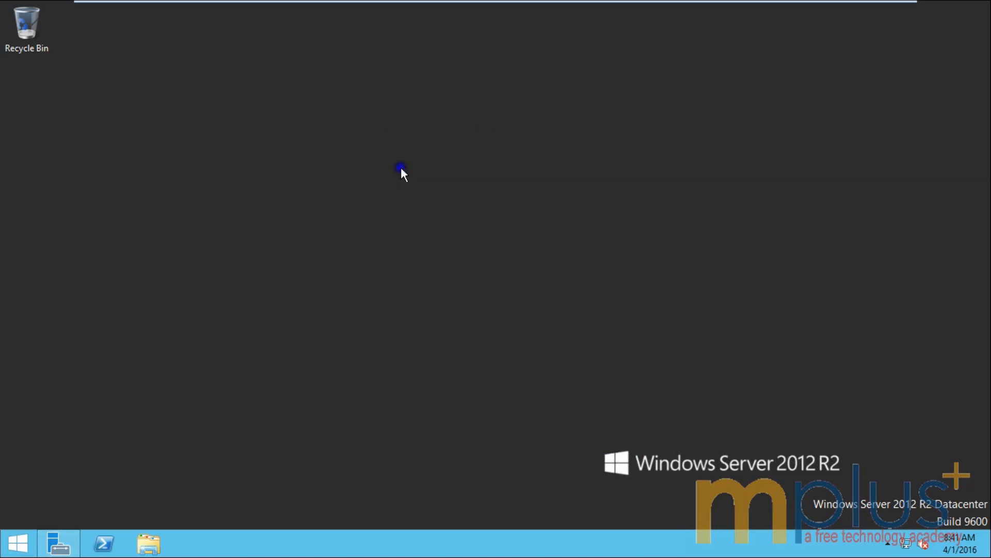
right_click(401, 168)
left_click(428, 226)
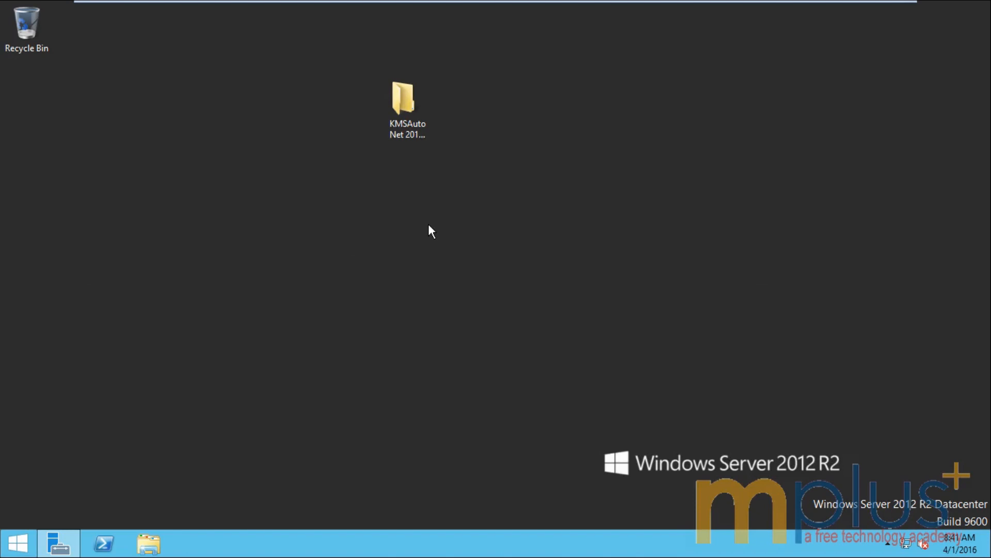
Step: Open the KMSAuto Net folder on the desktop and run the KMSAuto Net 2015 v1.3.8 application
left_click(405, 102)
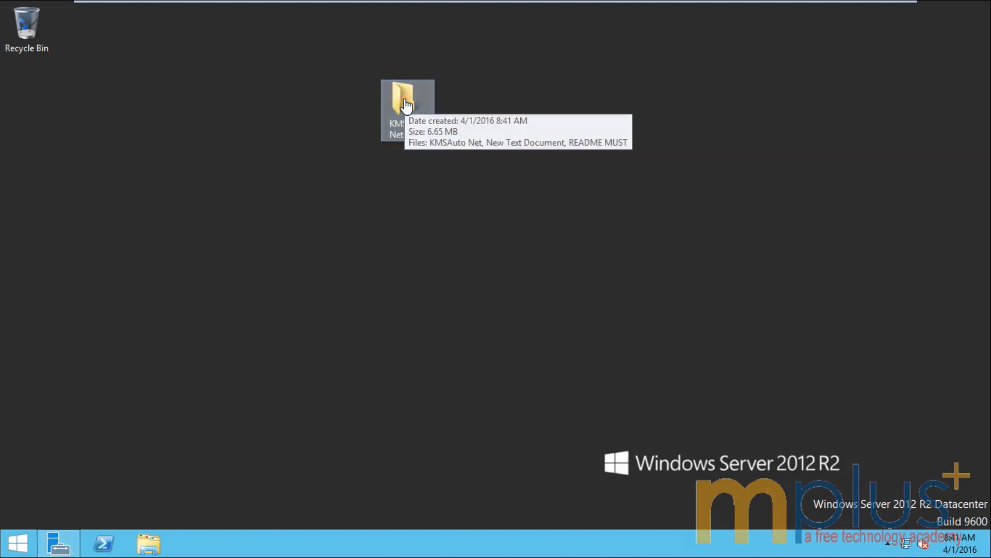
double_click(391, 125)
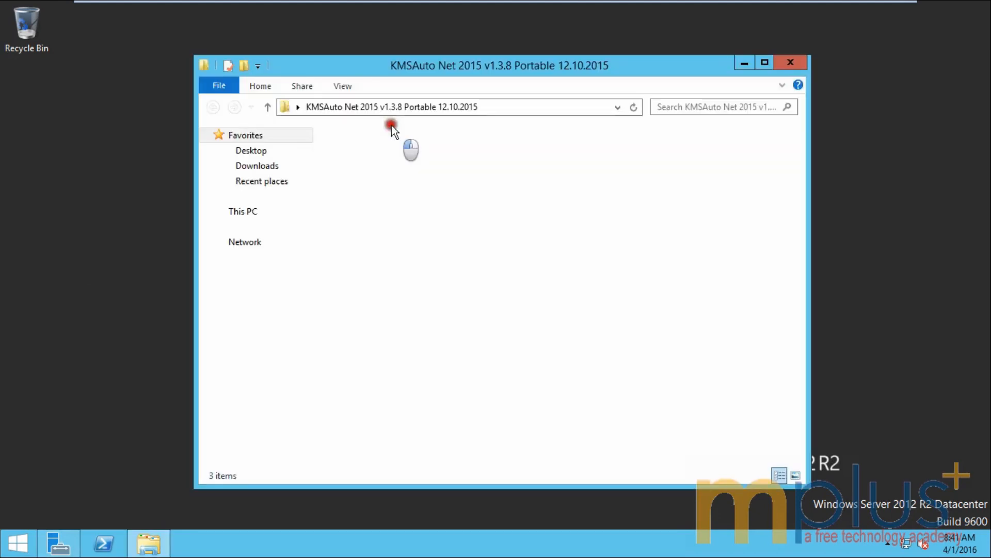
left_click(354, 154)
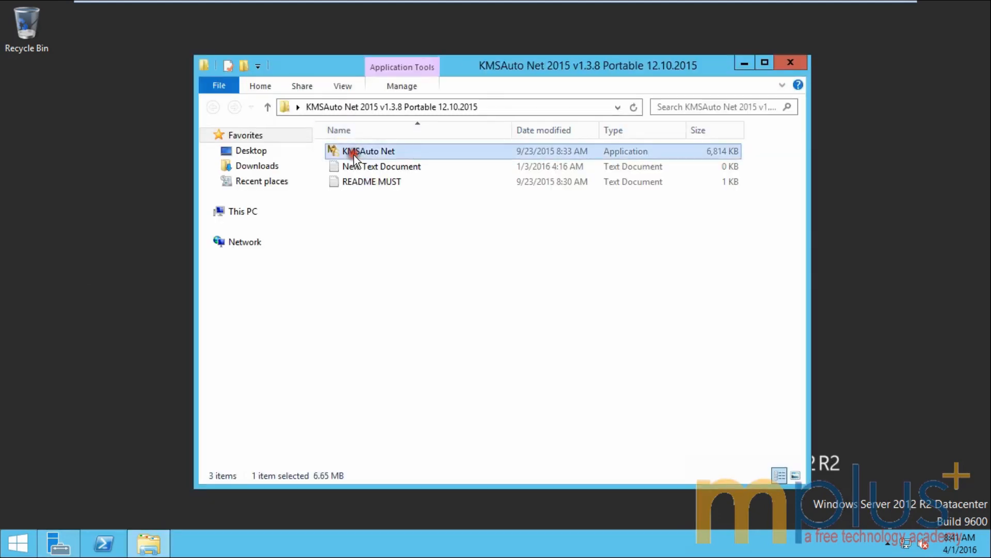
double_click(355, 155)
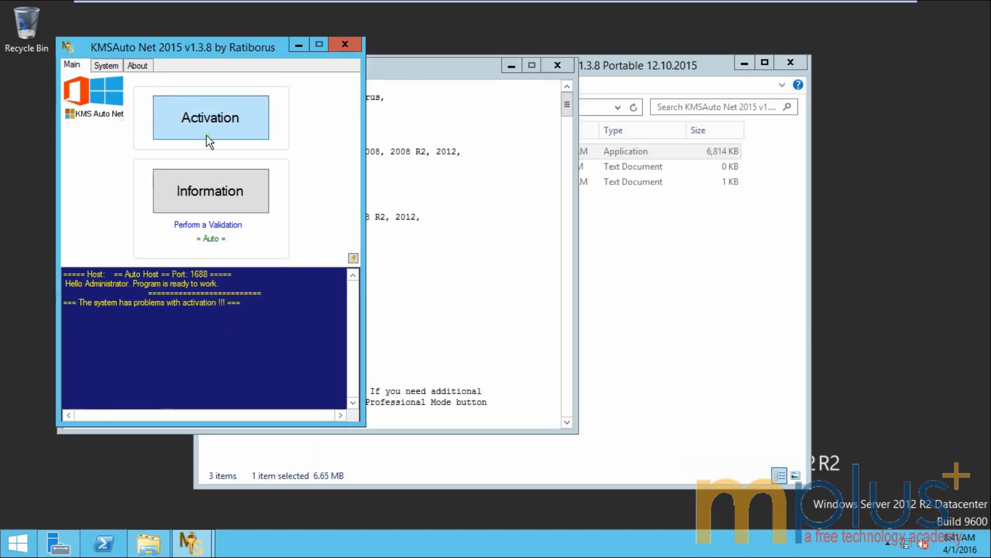
Step: Run Activate Windows in KMSAuto Net, decline the reactivation task, and close it after success
left_click(203, 115)
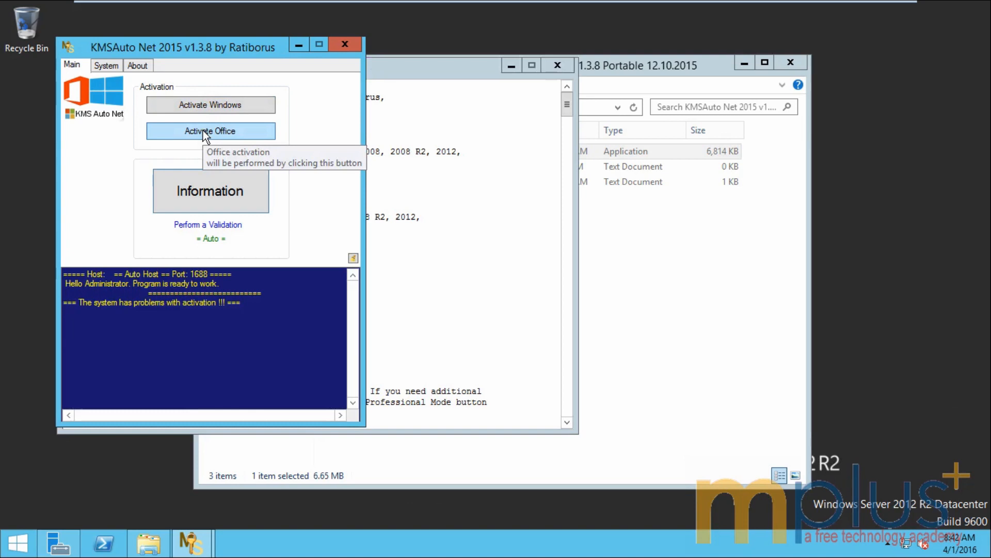
left_click(211, 102)
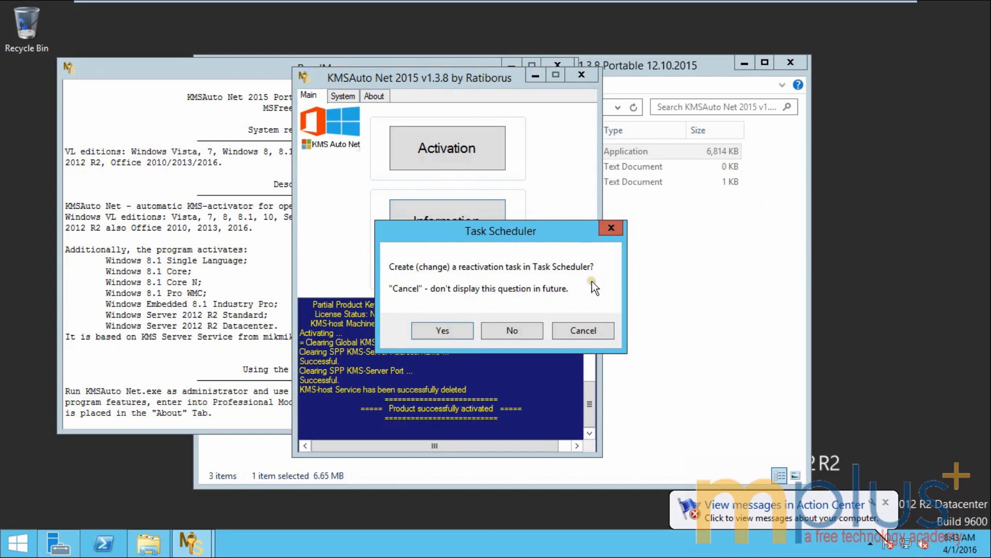
left_click(513, 333)
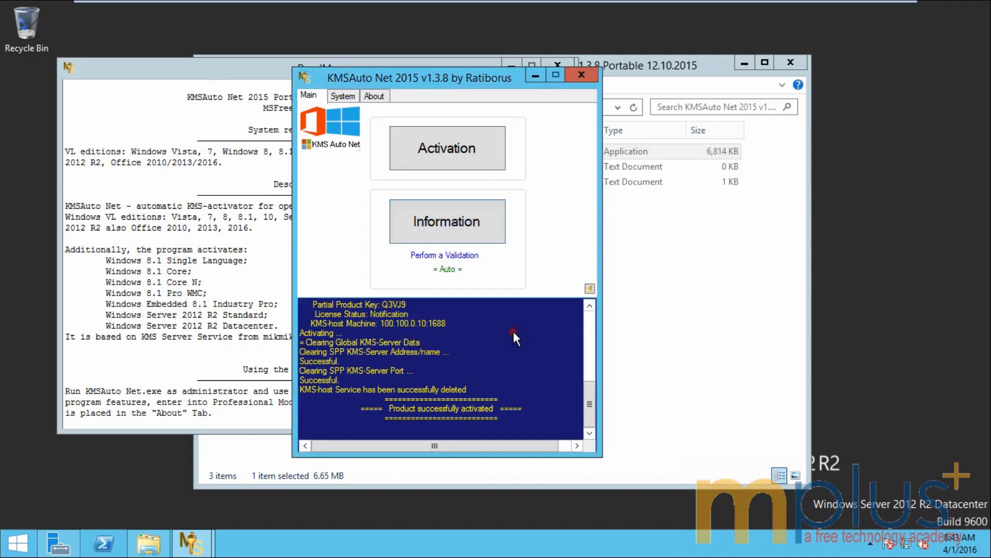
left_click(588, 77)
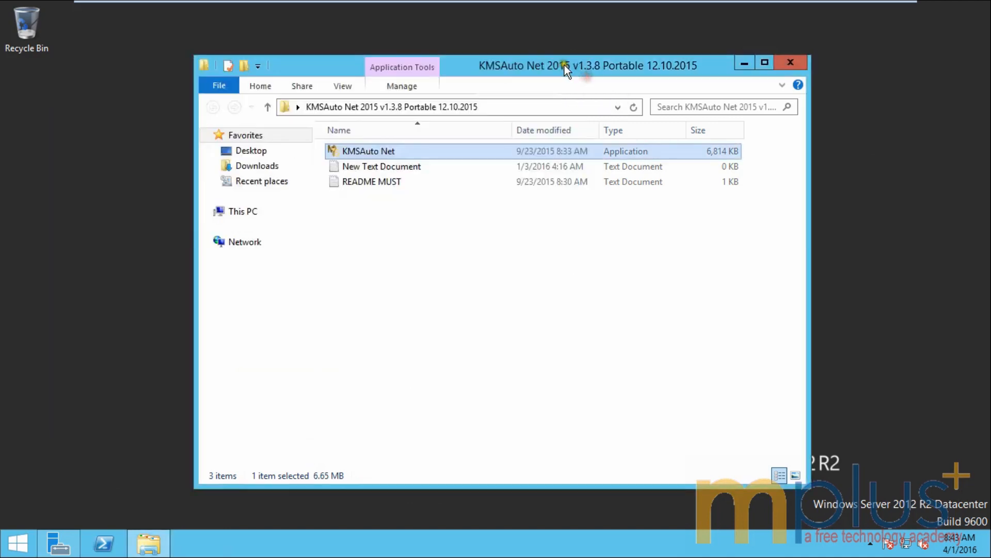
Step: Close the KMSAuto Net folder window and refresh the Windows Server desktop
left_click(794, 68)
right_click(246, 129)
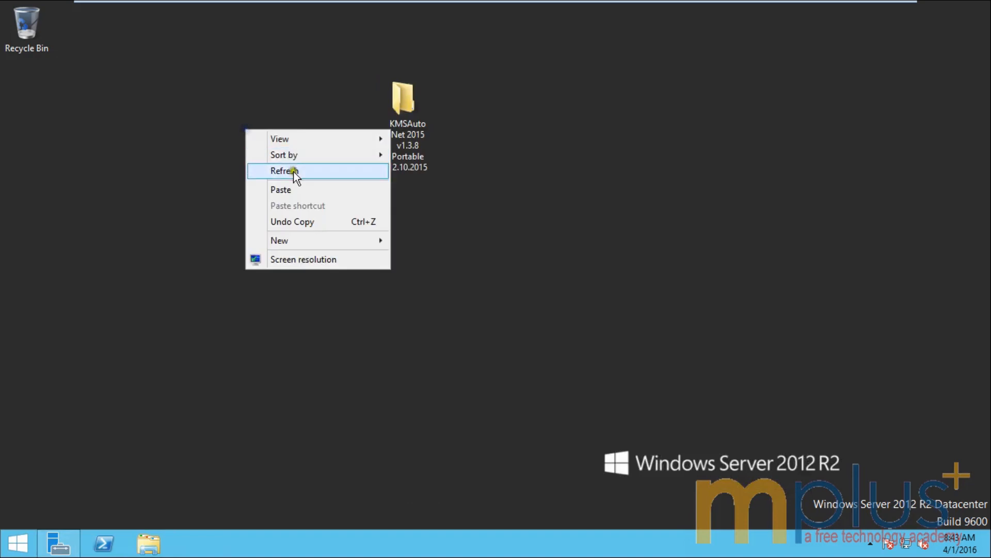
left_click(294, 172)
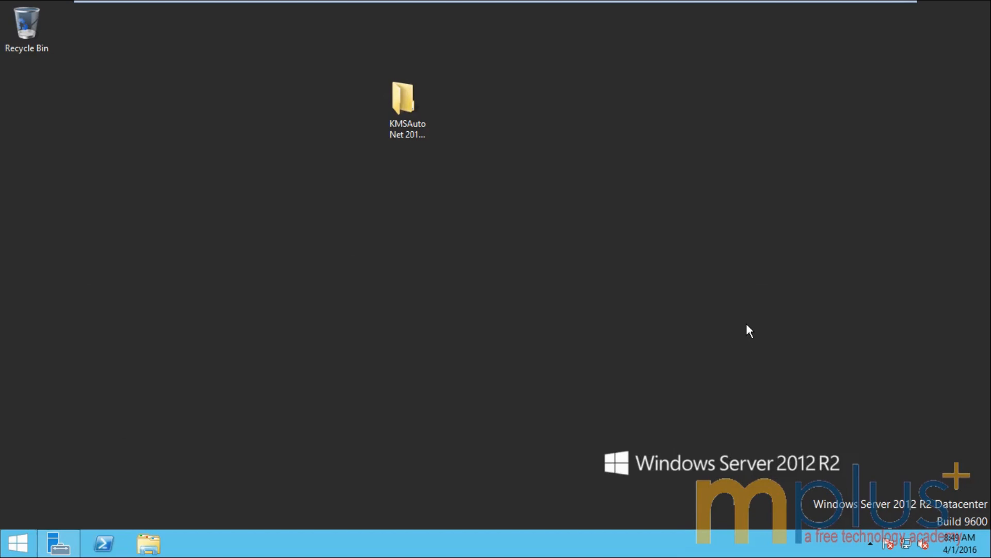
mouse_move(595, 4)
left_click(646, 13)
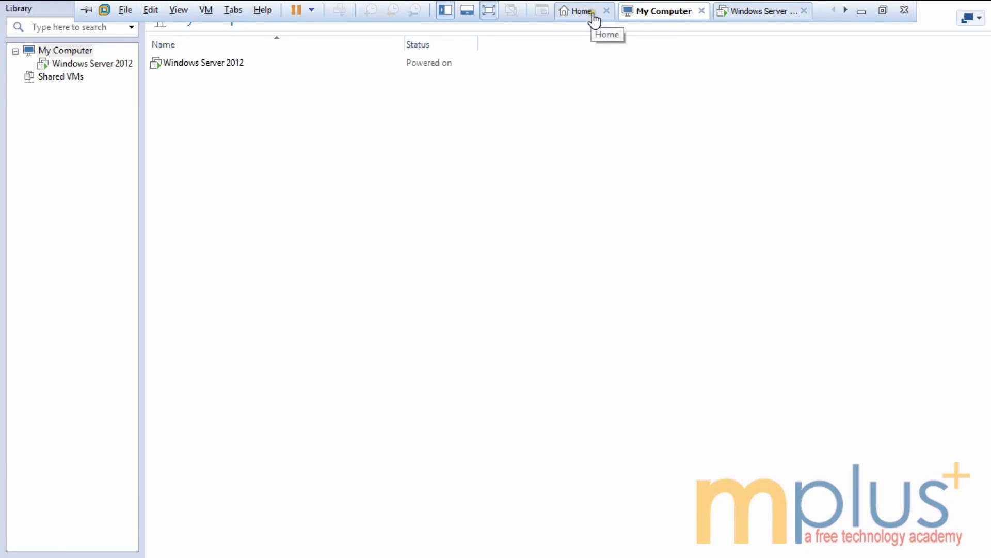
left_click(593, 14)
left_click(359, 136)
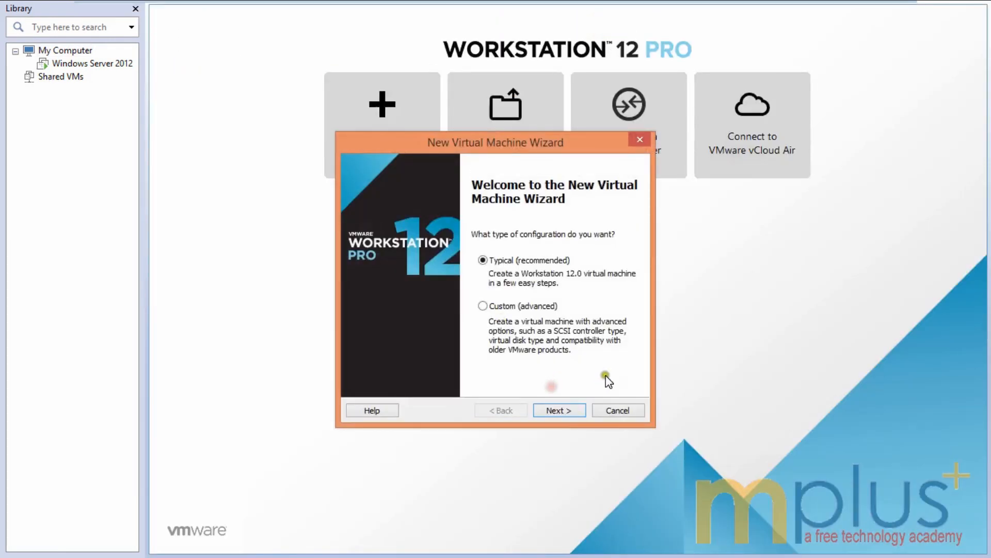
left_click(604, 410)
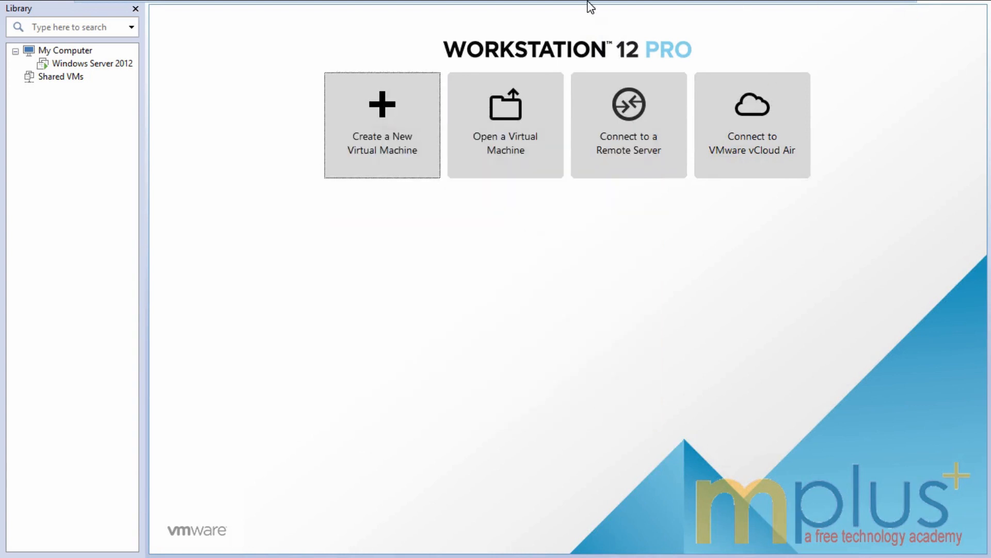
mouse_move(589, 4)
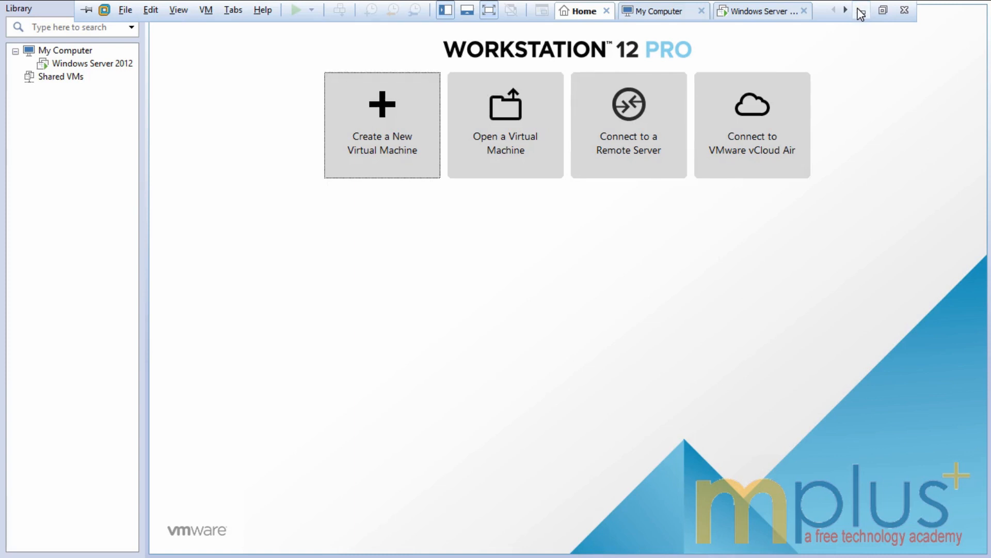
left_click(756, 10)
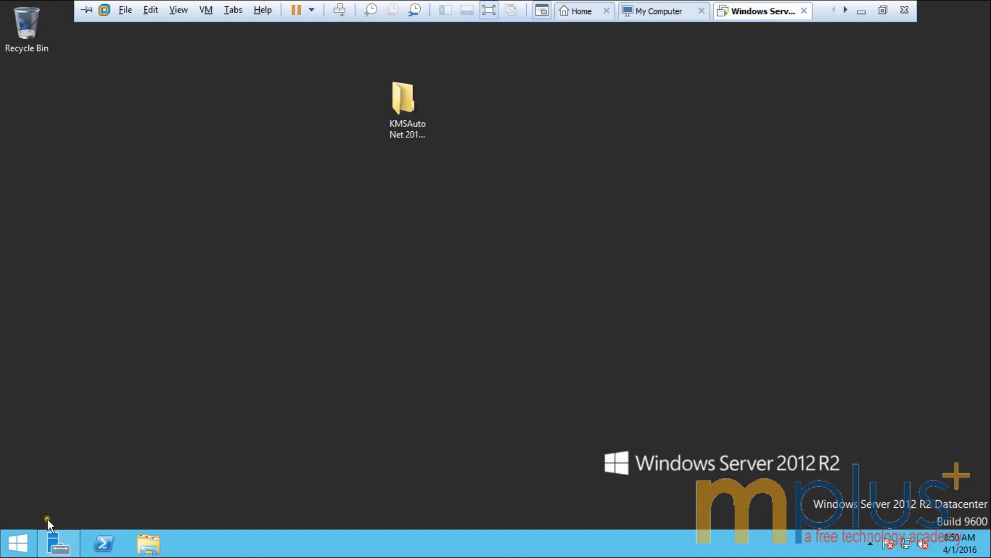
Step: View the maximized Server Manager dashboard, then minimize it and the VM to reveal the host desktop
left_click(55, 540)
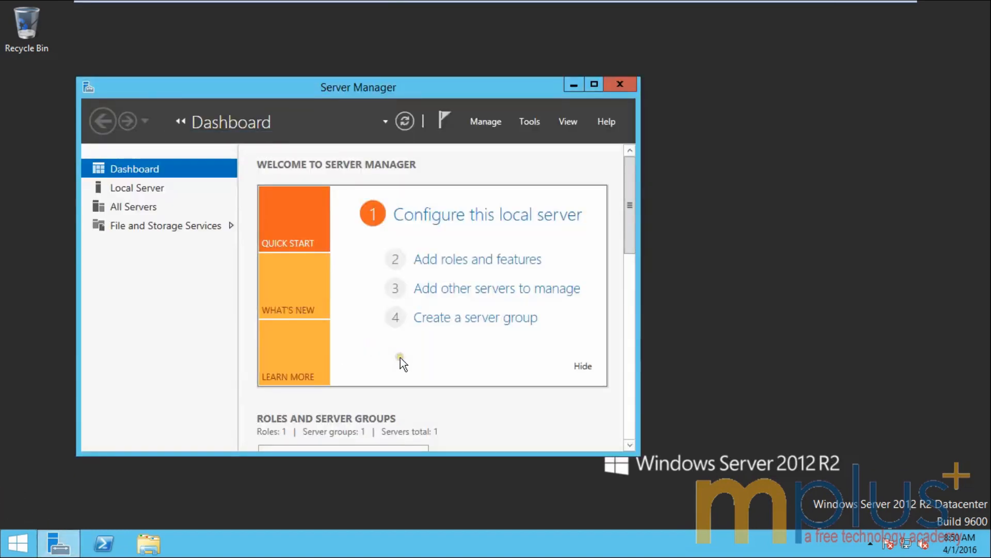
left_click(594, 84)
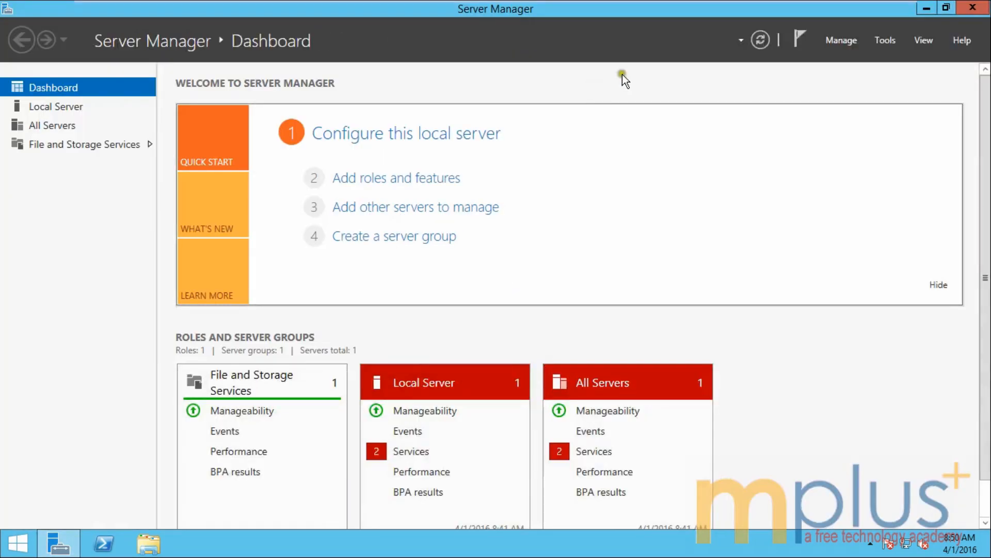
left_click(925, 7)
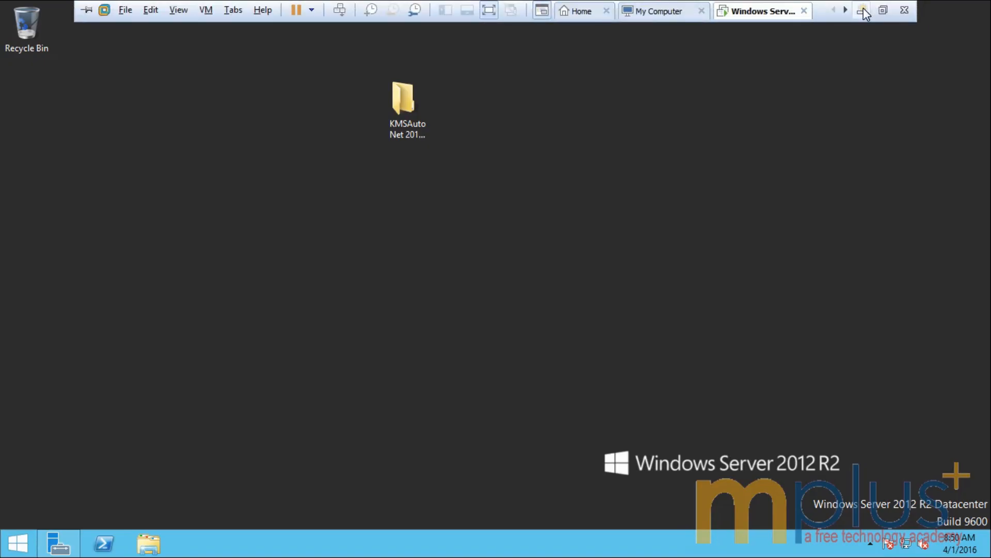
left_click(864, 10)
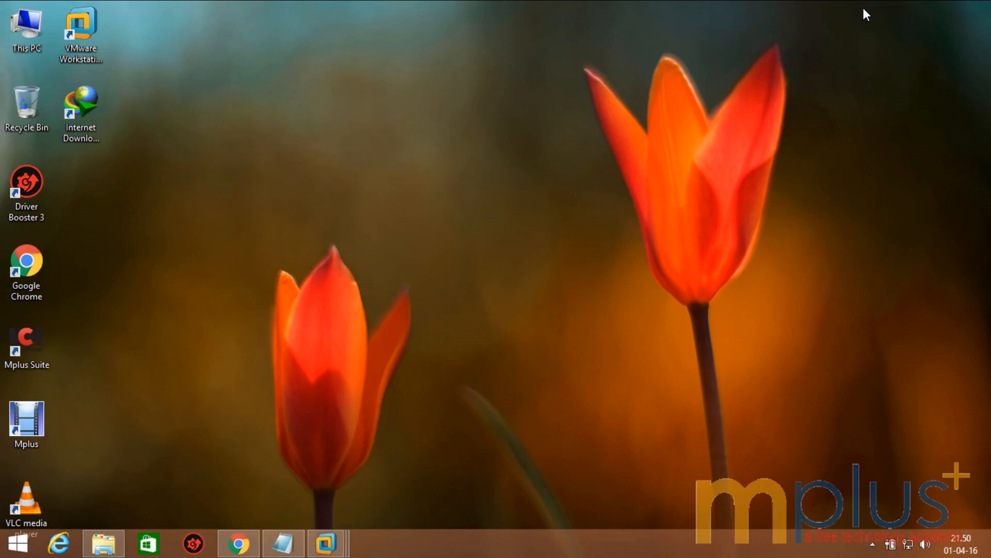